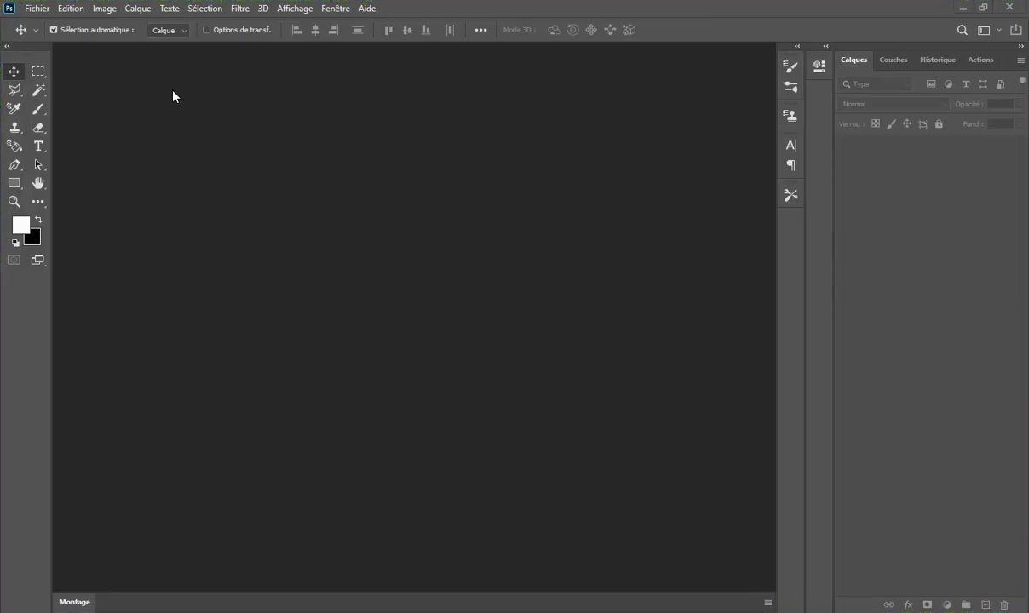
- Create a new 1280 × 720 px, 72 ppi document (Sans titre-1) from the preset
left_click(29, 10)
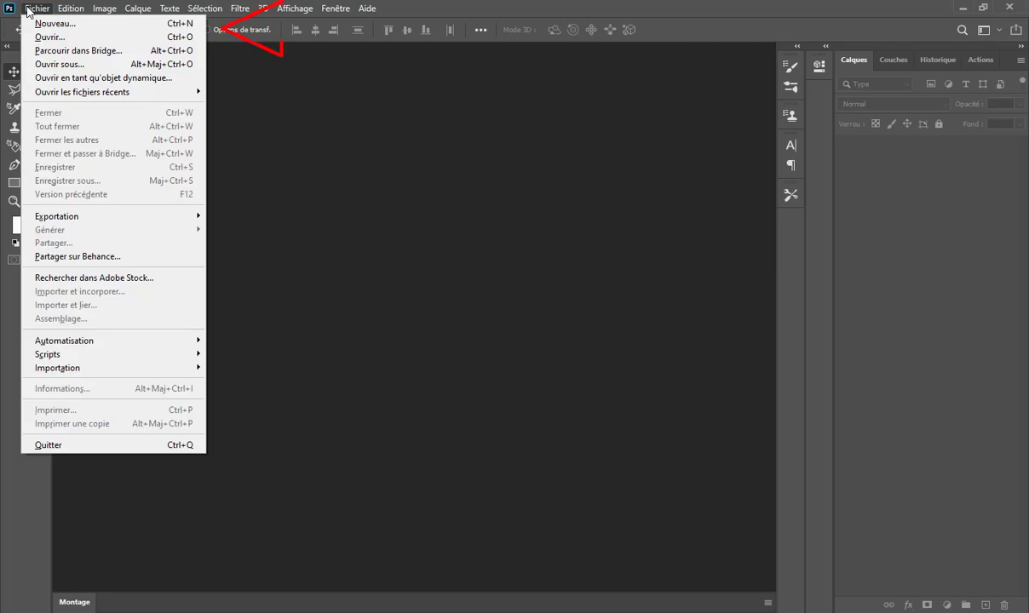
left_click(111, 25)
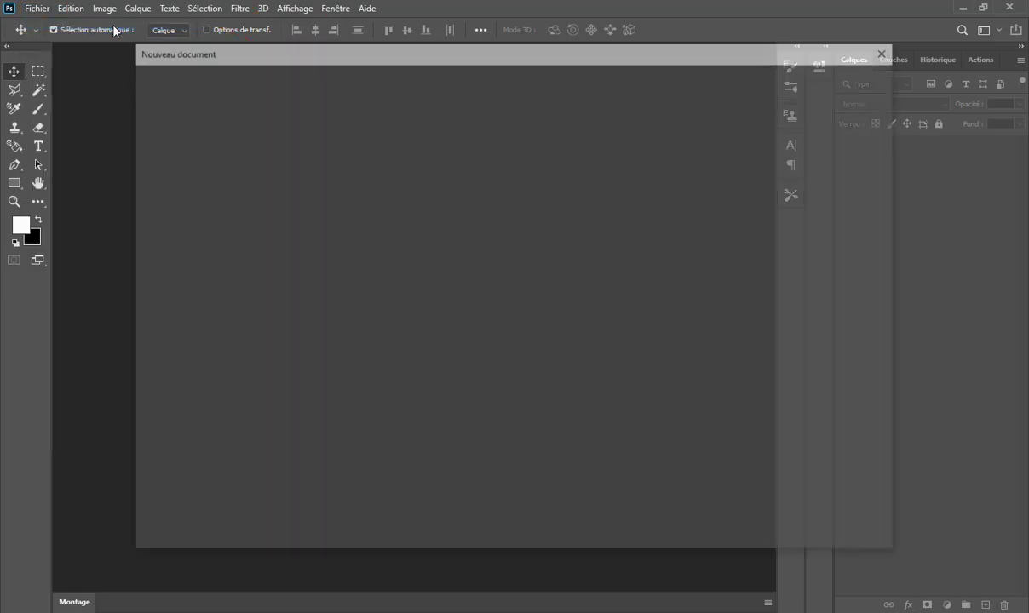
left_click(303, 213)
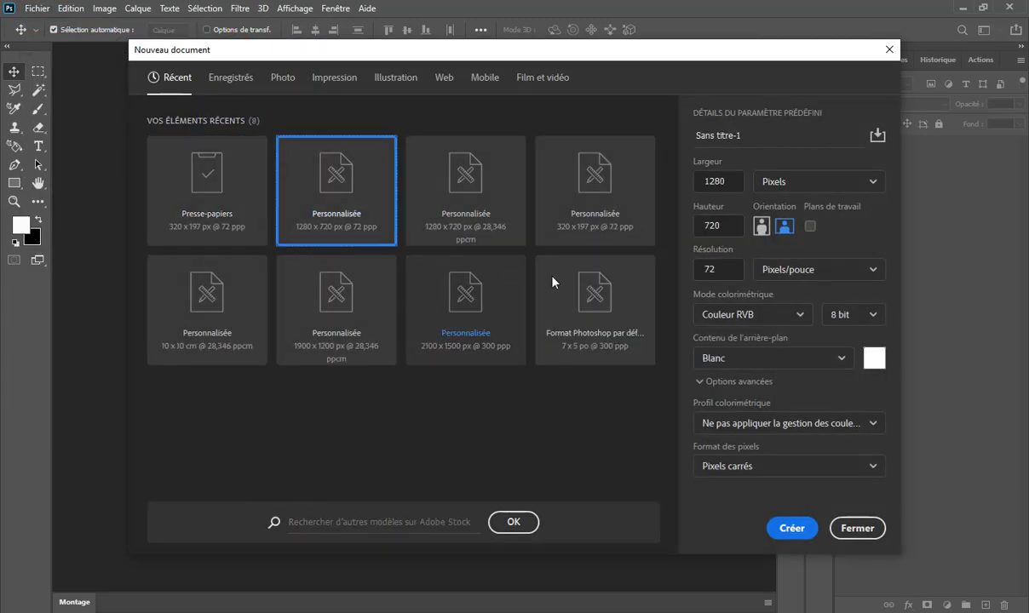
left_click(719, 181)
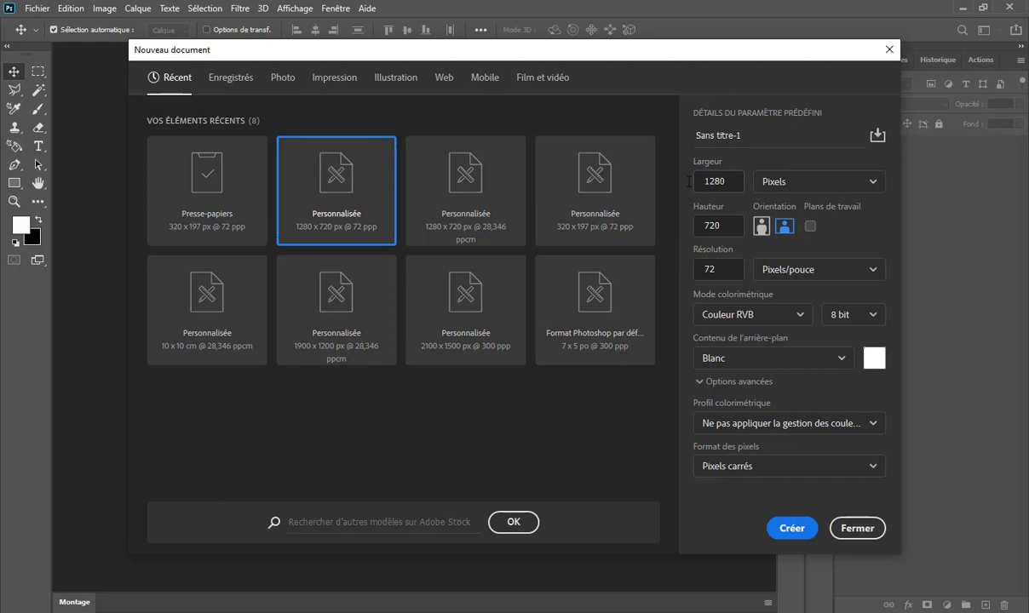
left_click(730, 181)
left_click(730, 227)
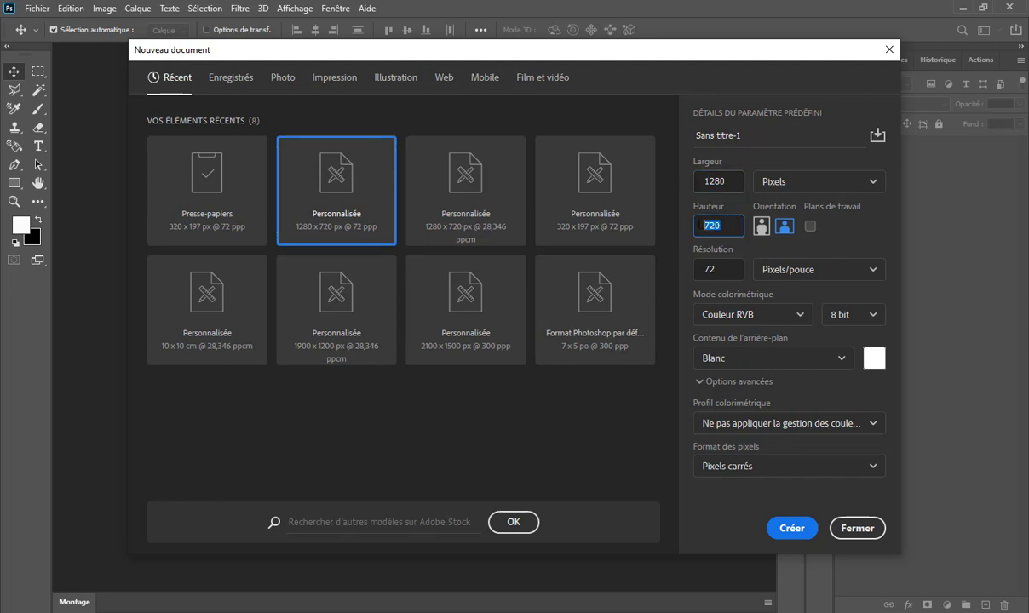
left_click(700, 269)
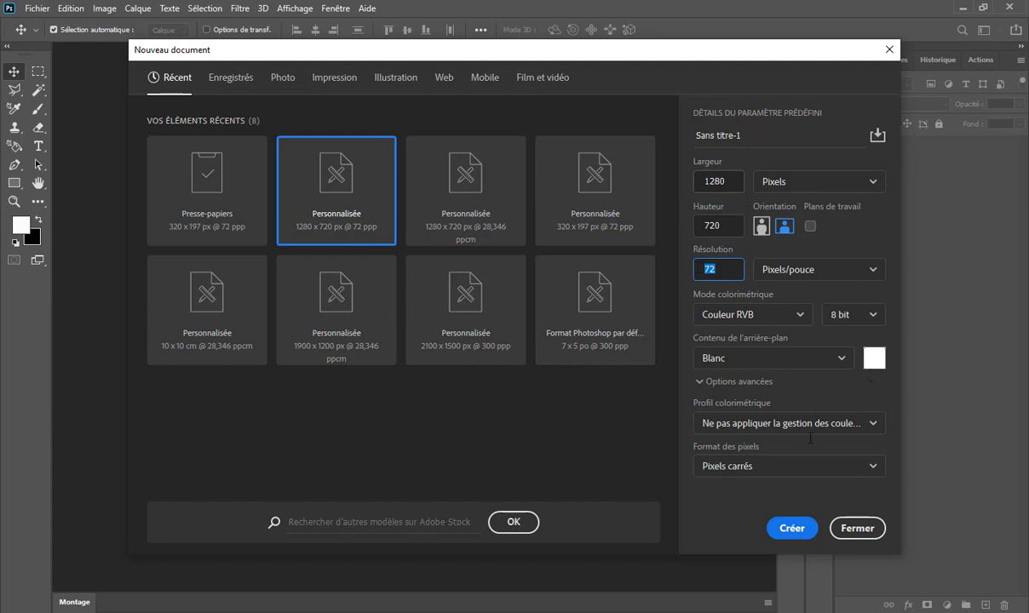
left_click(792, 529)
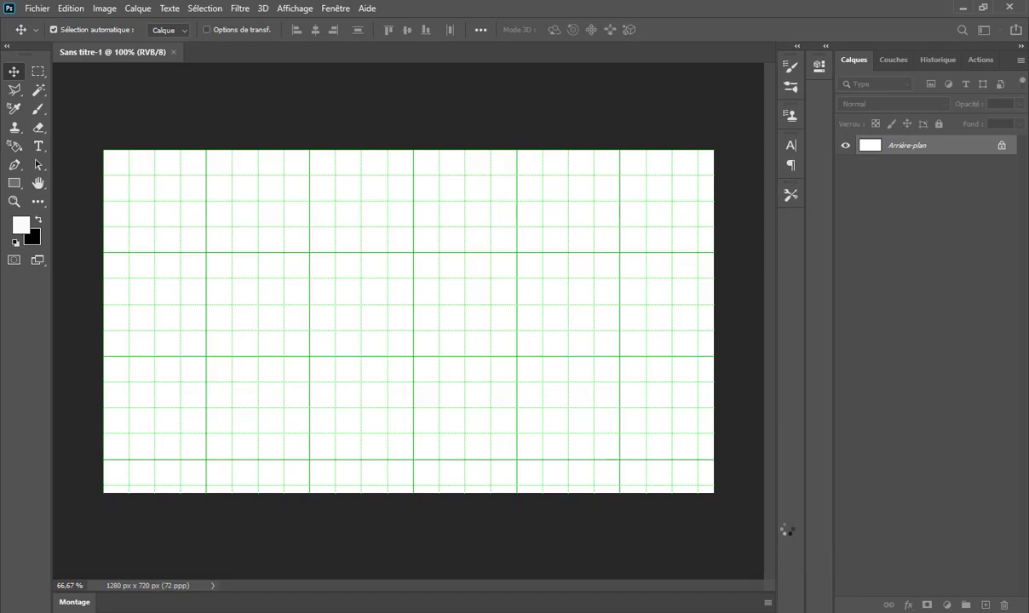
- Hide the grid via Affichage > Extras and unlock the background into Calque 0
left_click(298, 7)
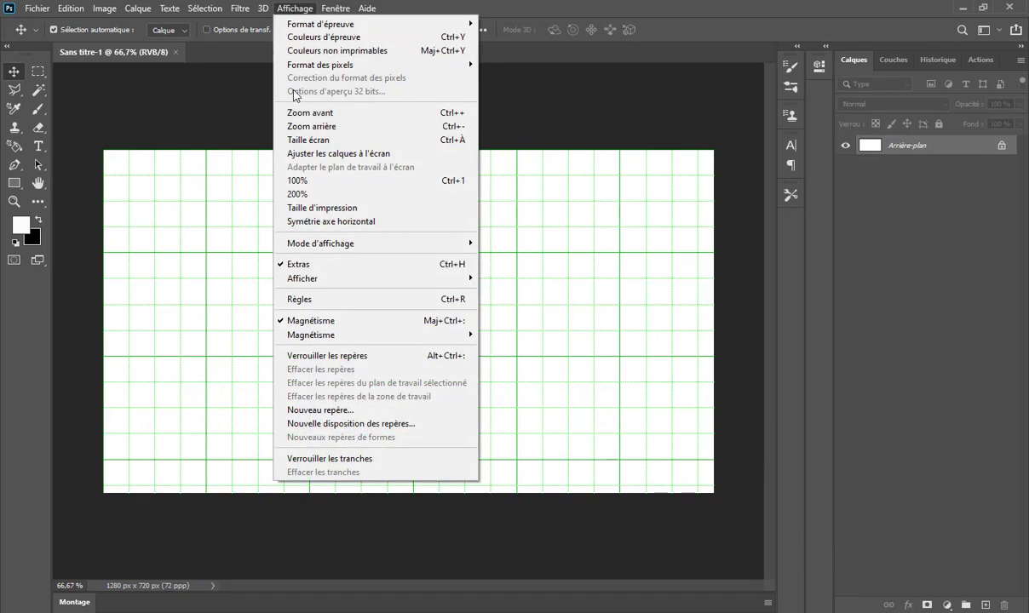
left_click(324, 267)
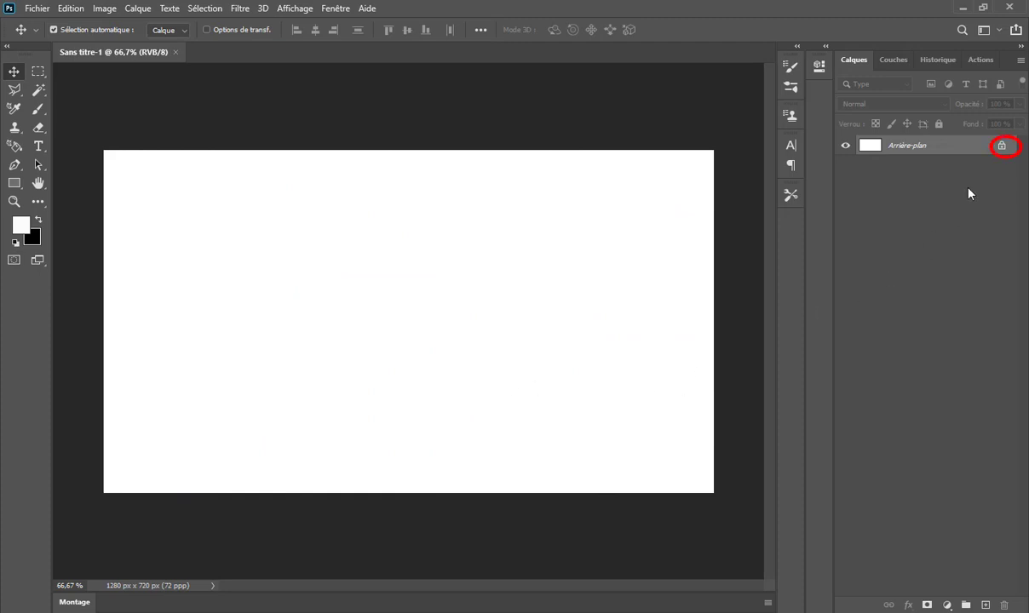
left_click(1004, 148)
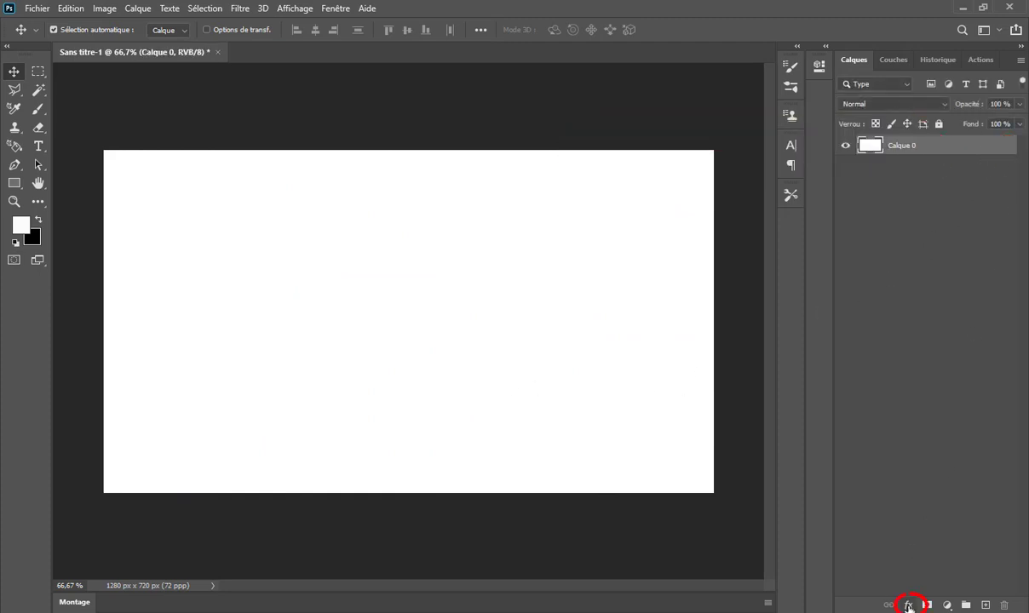
left_click(909, 605)
- Add a Gradient Overlay with purple #330d69 and cyan #30c9cd colour stops
left_click(954, 562)
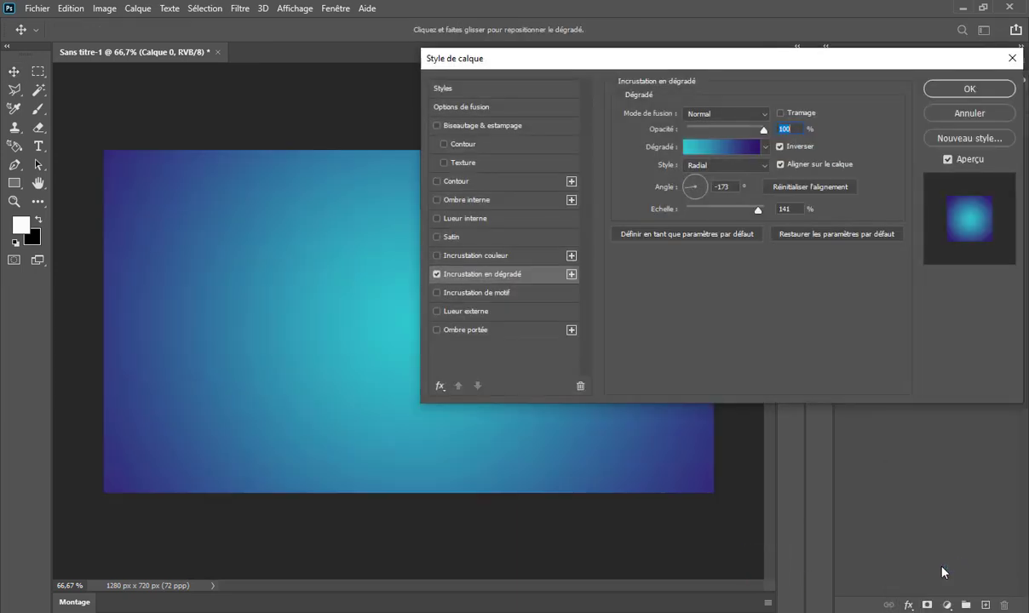
left_click(730, 155)
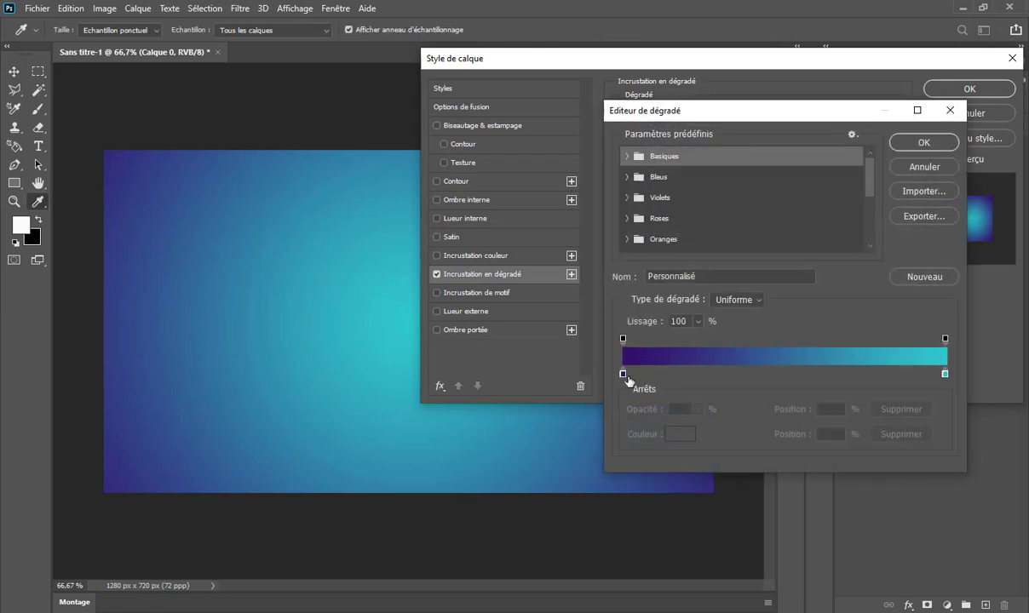
left_click(622, 374)
double_click(623, 374)
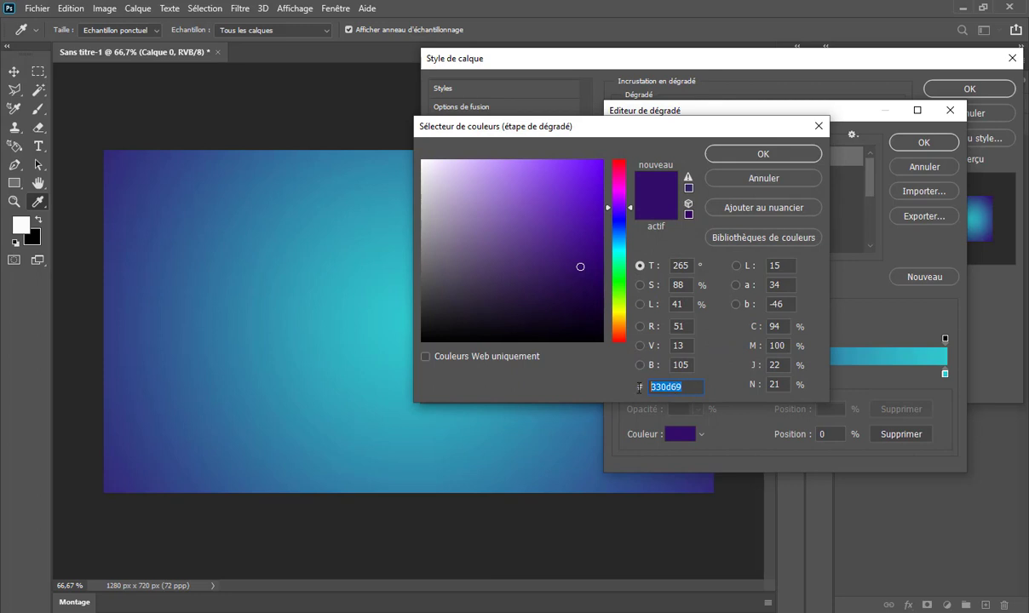
left_click(790, 156)
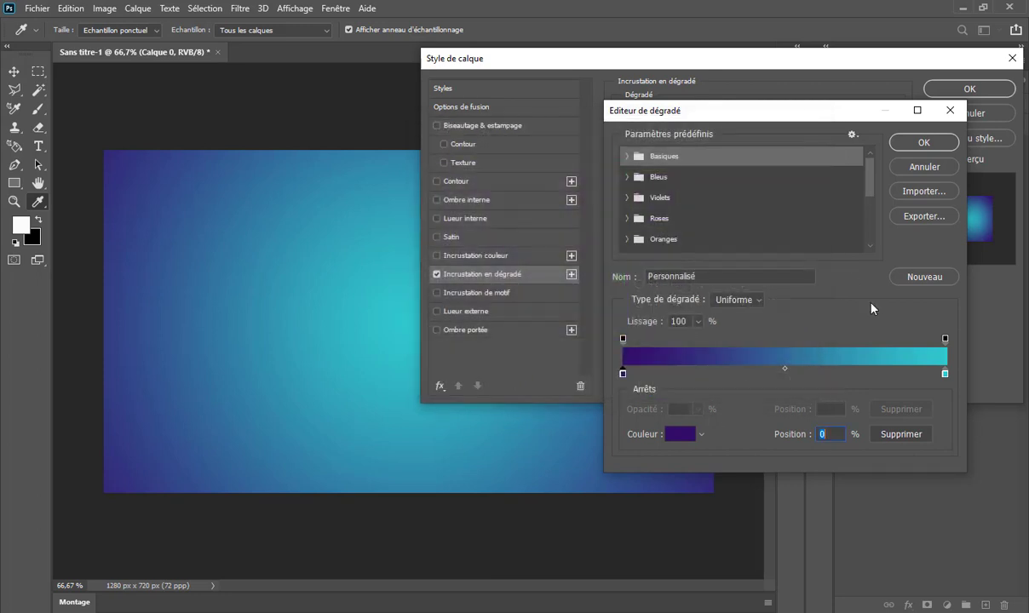
left_click(943, 375)
double_click(944, 375)
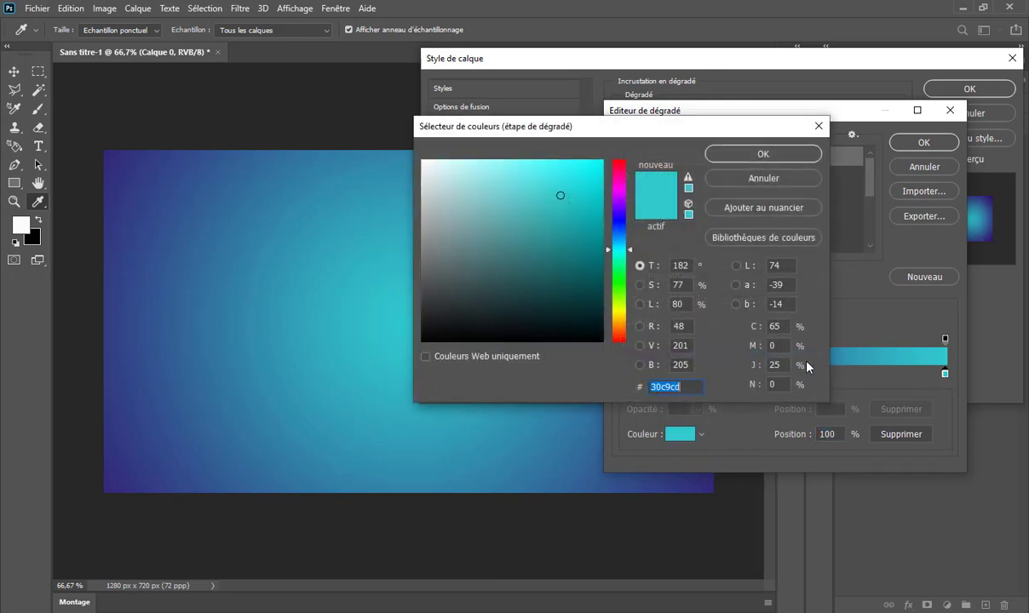
left_click(696, 387)
left_click(781, 159)
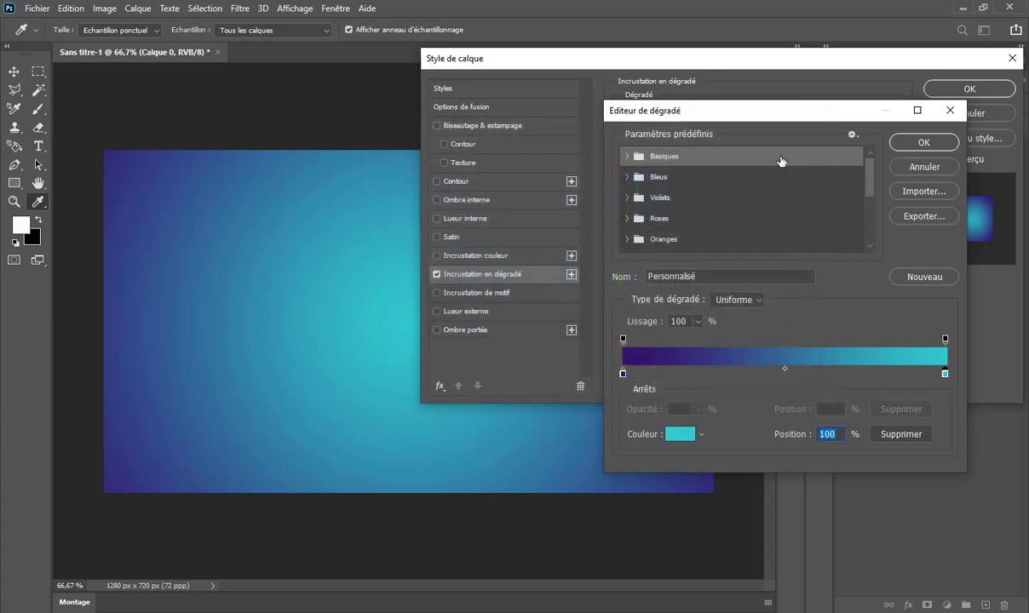
left_click(915, 144)
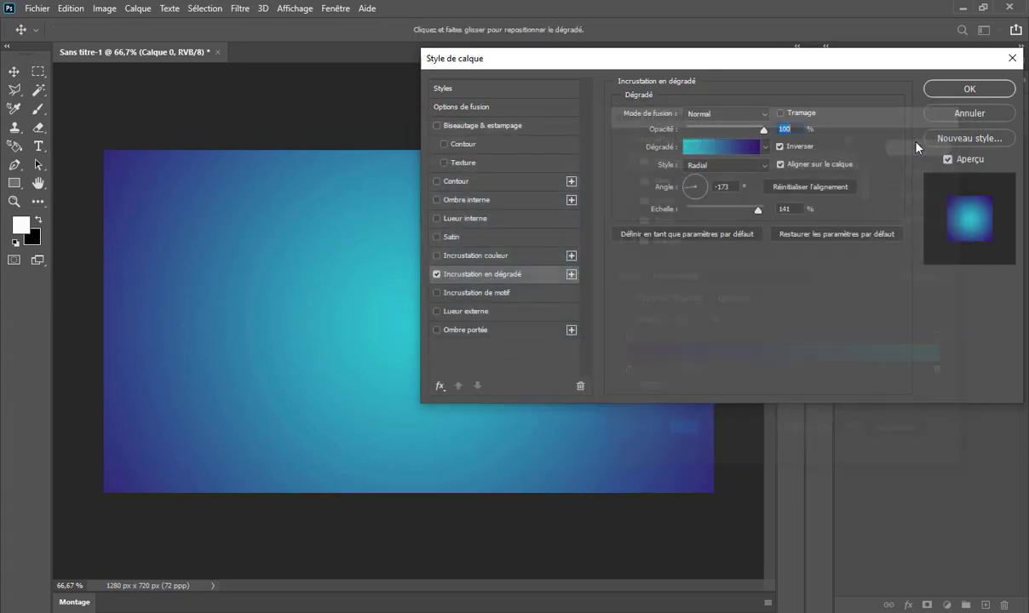
- Set the gradient overlay to Radial, 176° angle, 130% scale, and apply it
left_click(727, 172)
left_click(725, 190)
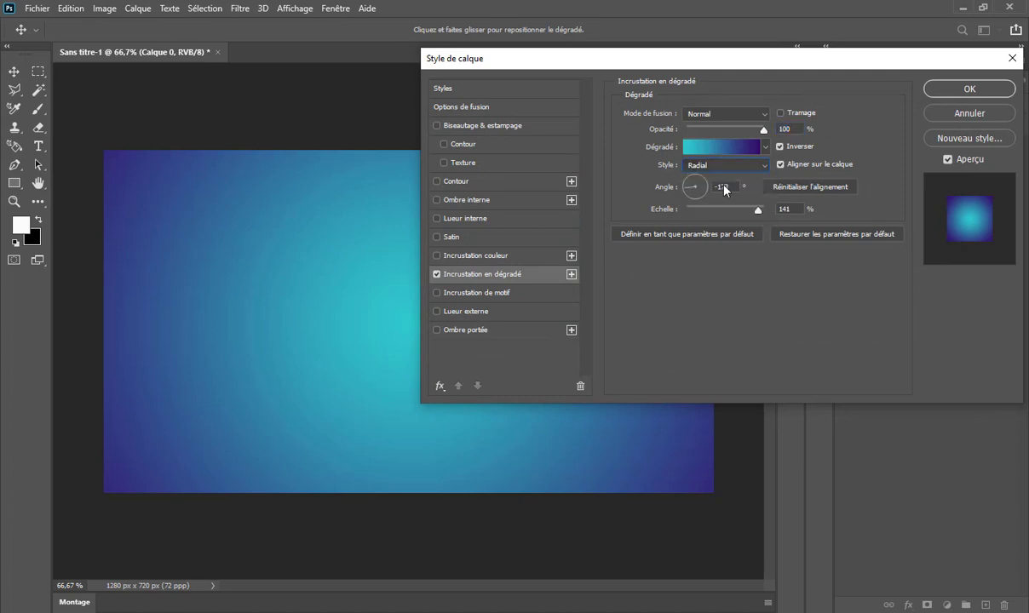
left_click(682, 188)
mouse_move(758, 210)
left_mouse_down()
mouse_move(705, 209)
mouse_move(752, 210)
left_mouse_up()
left_click(781, 146)
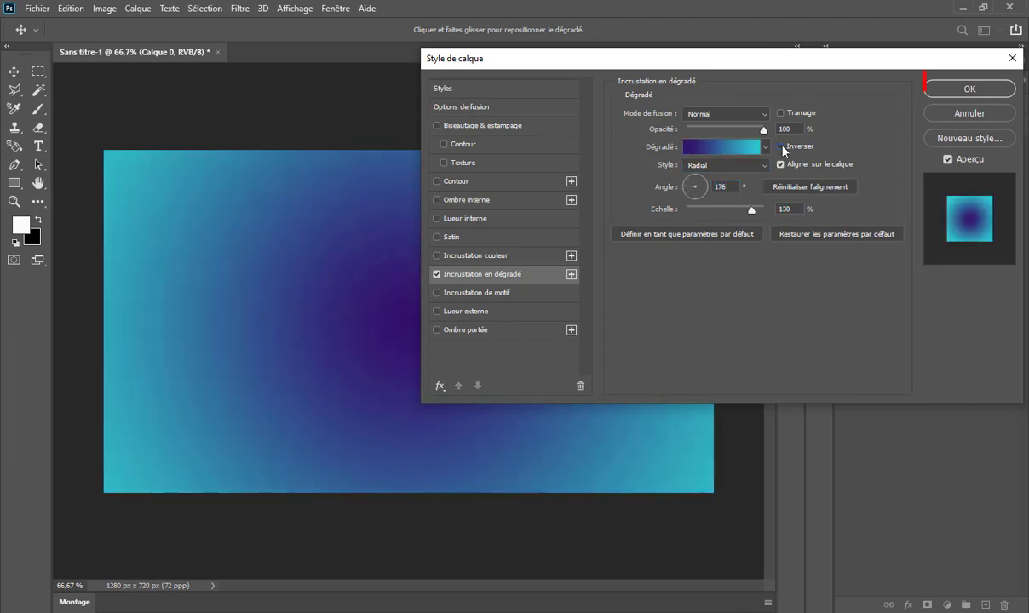
left_click(966, 91)
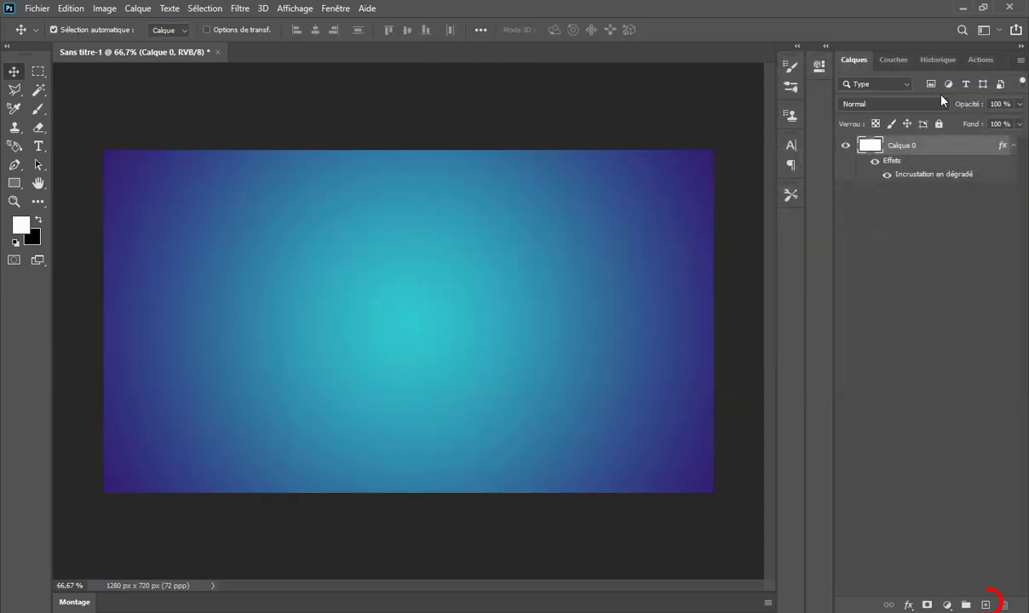
- Add empty layer Calque 1 above the gradient and show the canvas grid
left_click(986, 605)
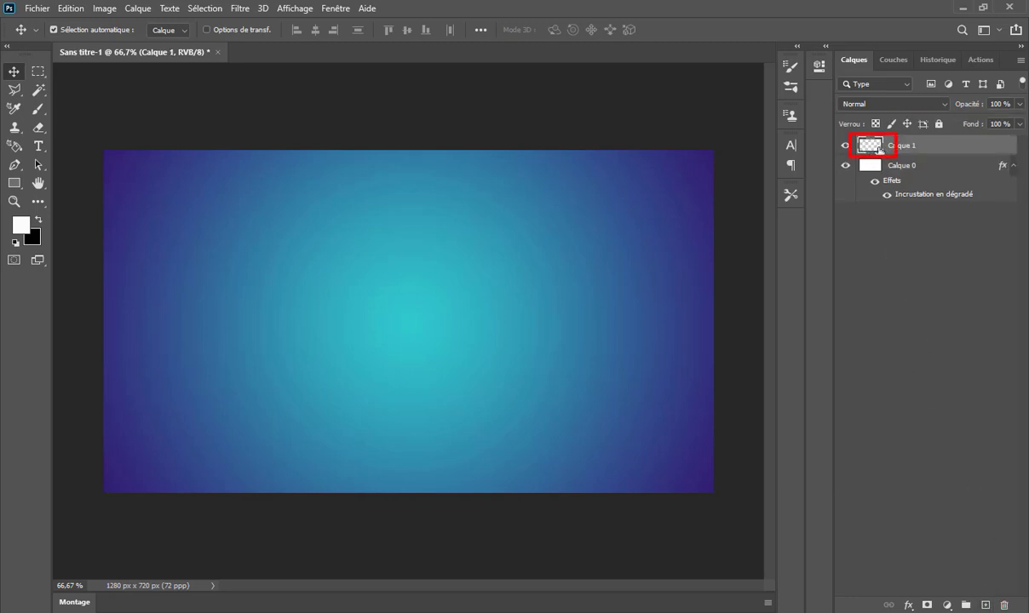
left_click(299, 8)
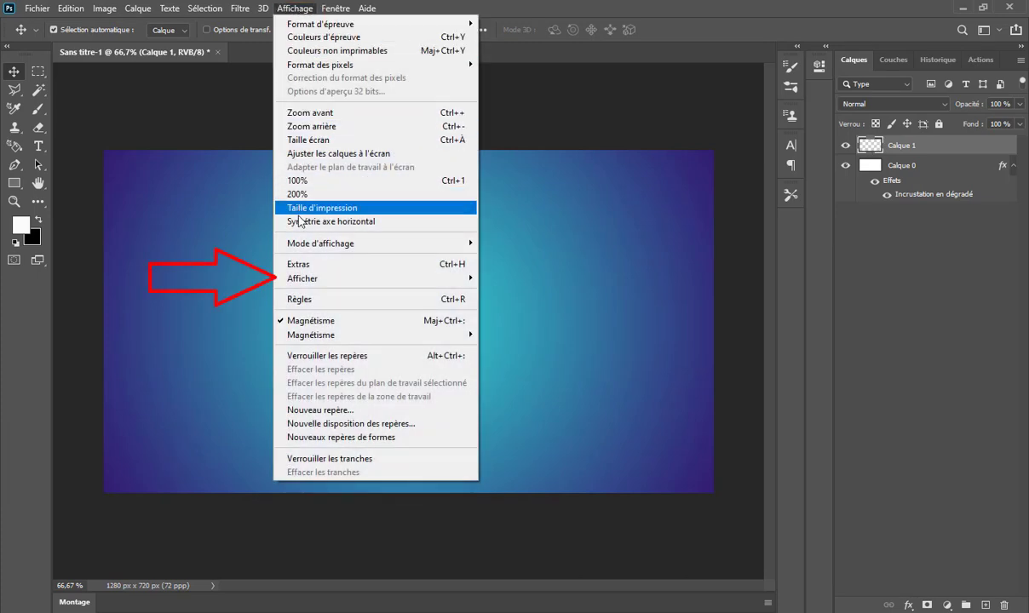
mouse_move(340, 277)
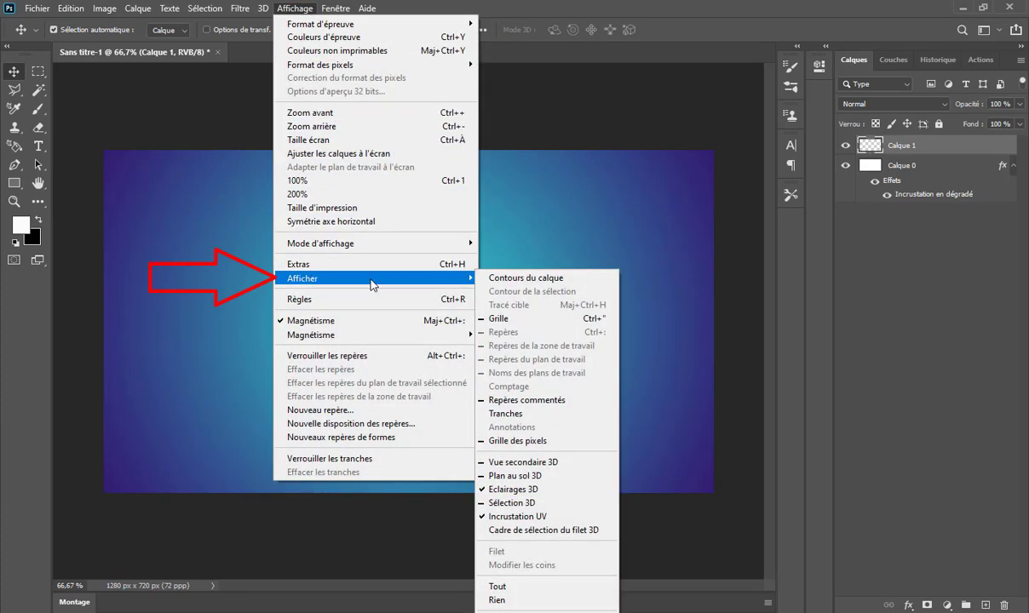
left_click(532, 322)
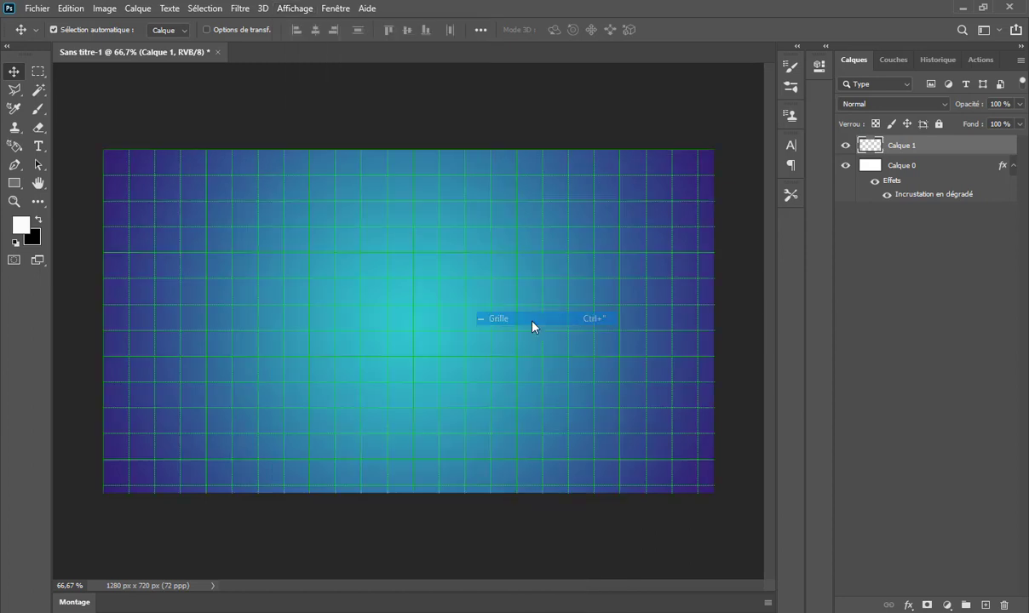
left_click(19, 95)
- Draw a closed wide triangle selection in the lower centre with the Polygonal Lasso
left_click(93, 97)
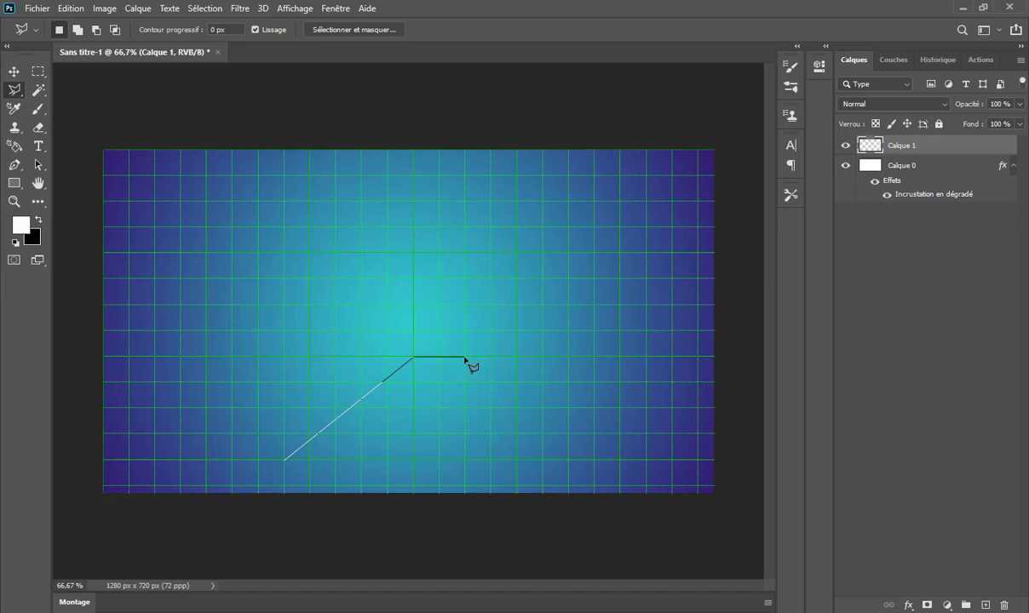
left_click(543, 461)
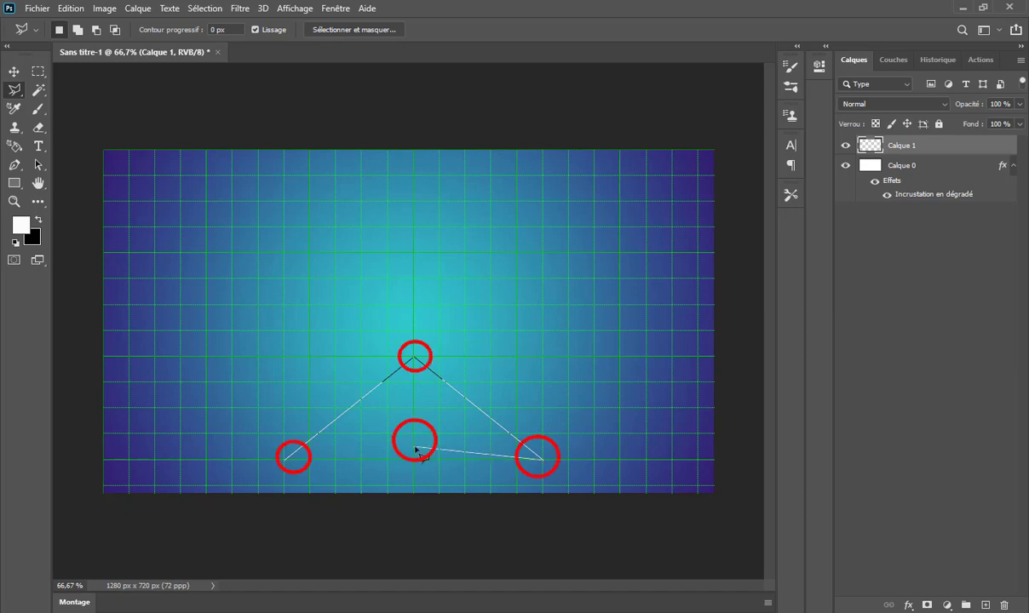
left_click(287, 463)
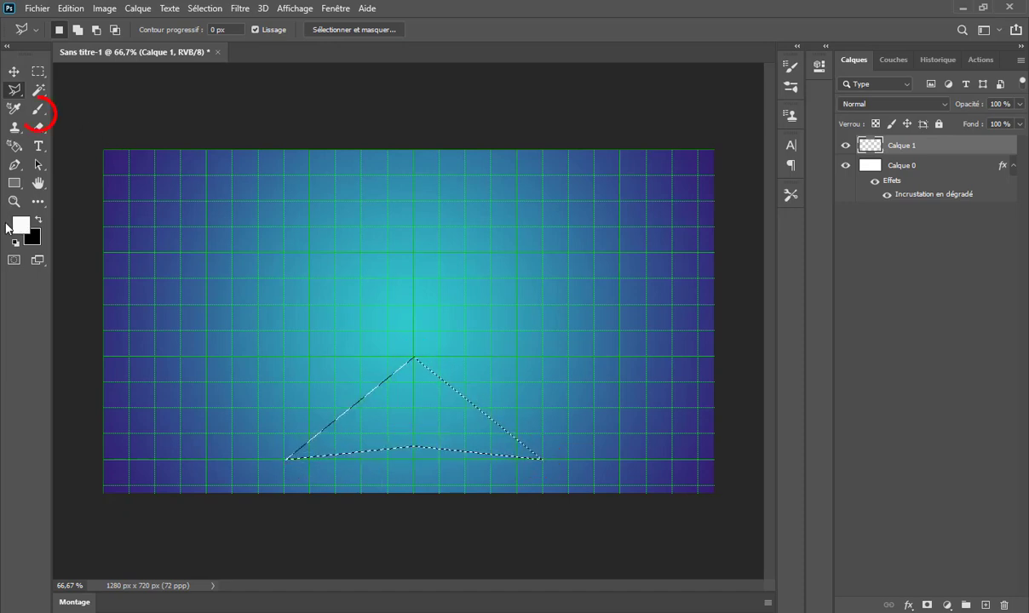
- Paint the triangle selection solid white with the Arrondi net brush, then deselect
left_click(38, 109)
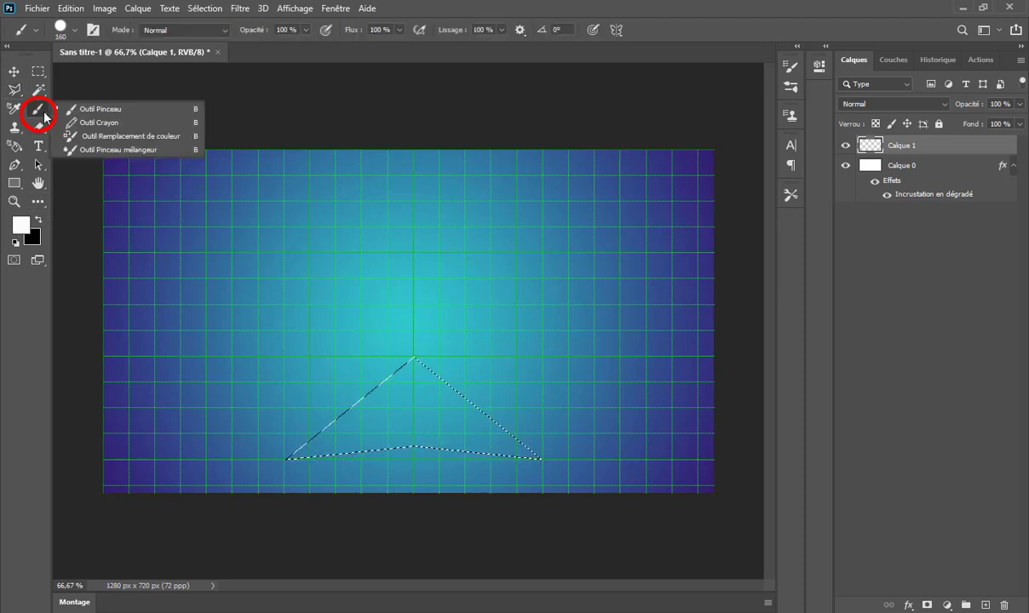
left_click(109, 107)
left_click(74, 25)
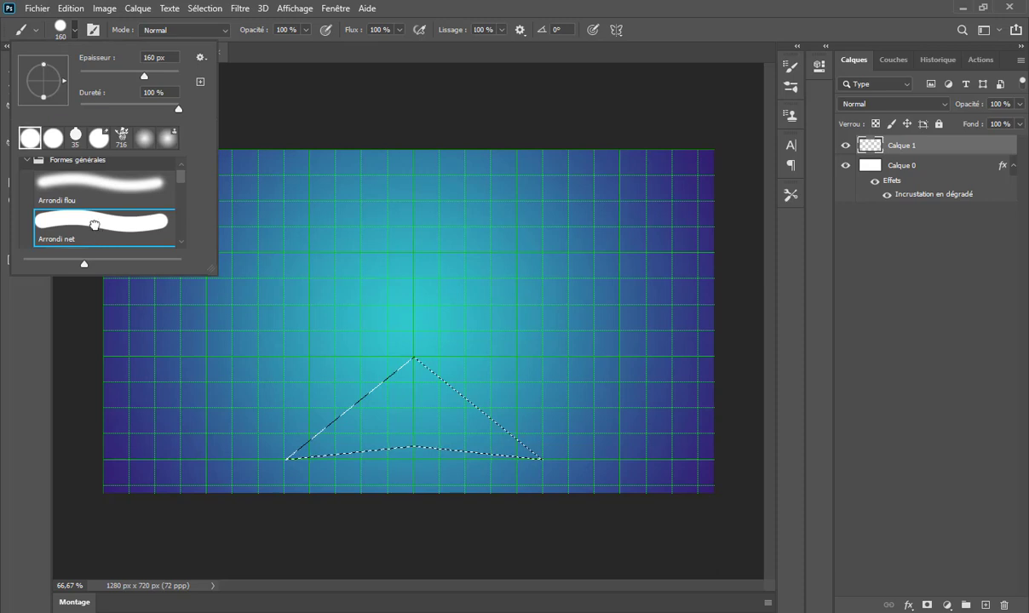
left_click(383, 94)
mouse_move(400, 376)
left_mouse_down()
mouse_move(367, 436)
mouse_move(241, 478)
mouse_move(440, 448)
mouse_move(601, 459)
mouse_move(425, 388)
left_mouse_up()
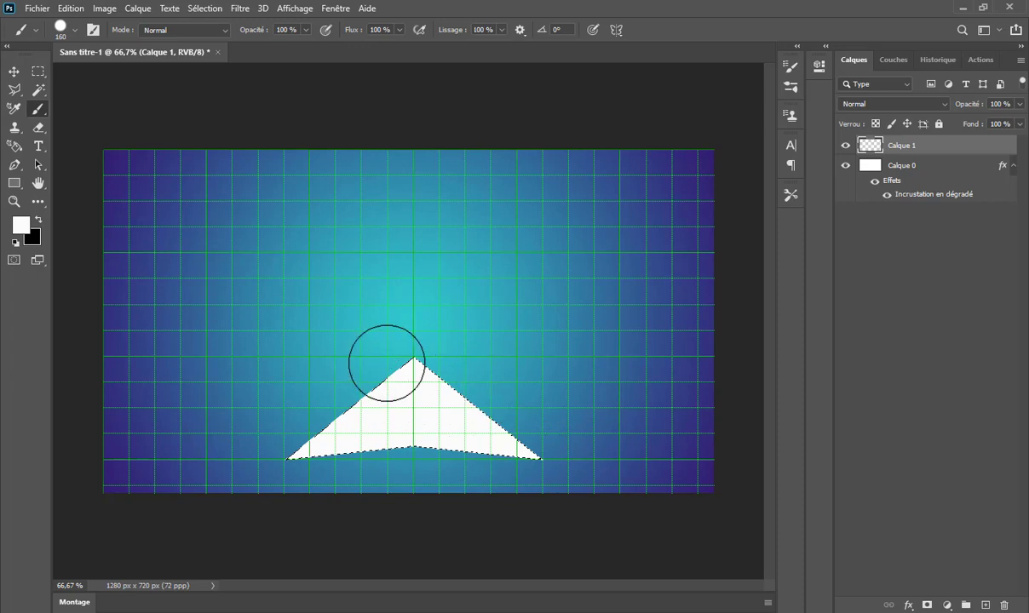
left_click(204, 8)
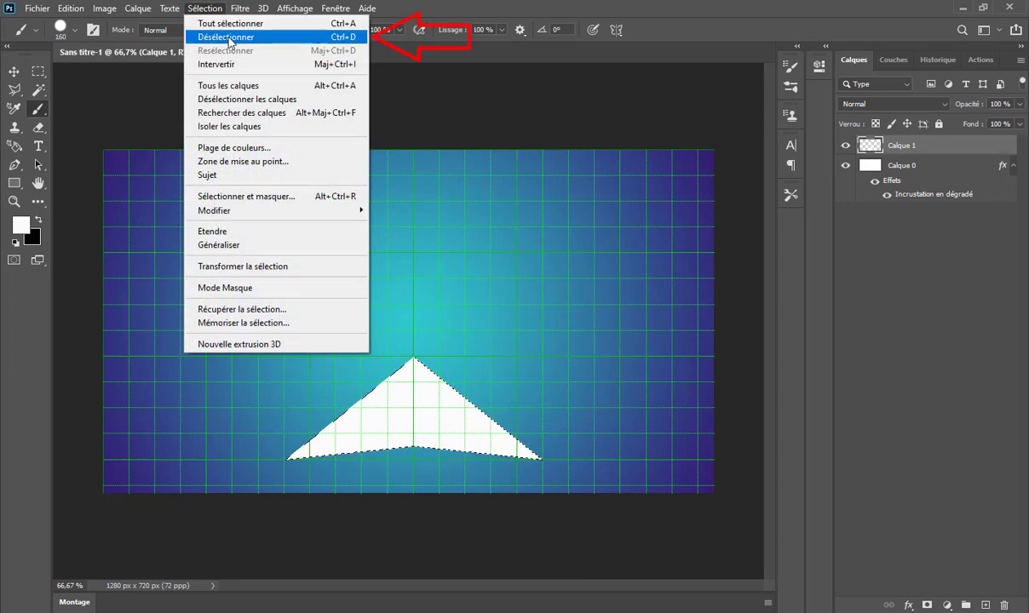
left_click(278, 37)
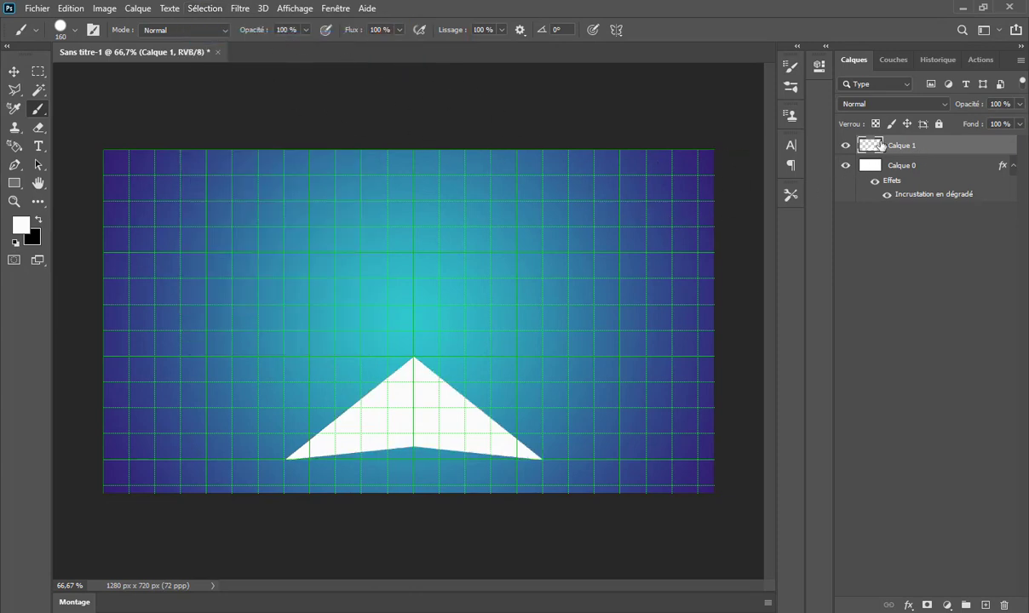
- Lock Calque 1's transparent pixels using the layer lock options
left_click(138, 9)
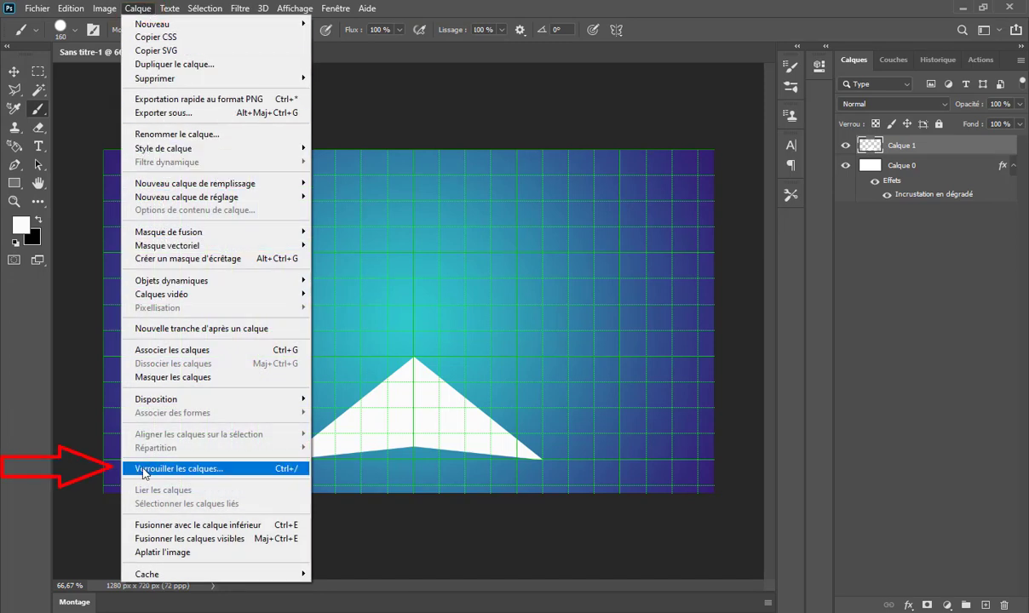
left_click(246, 475)
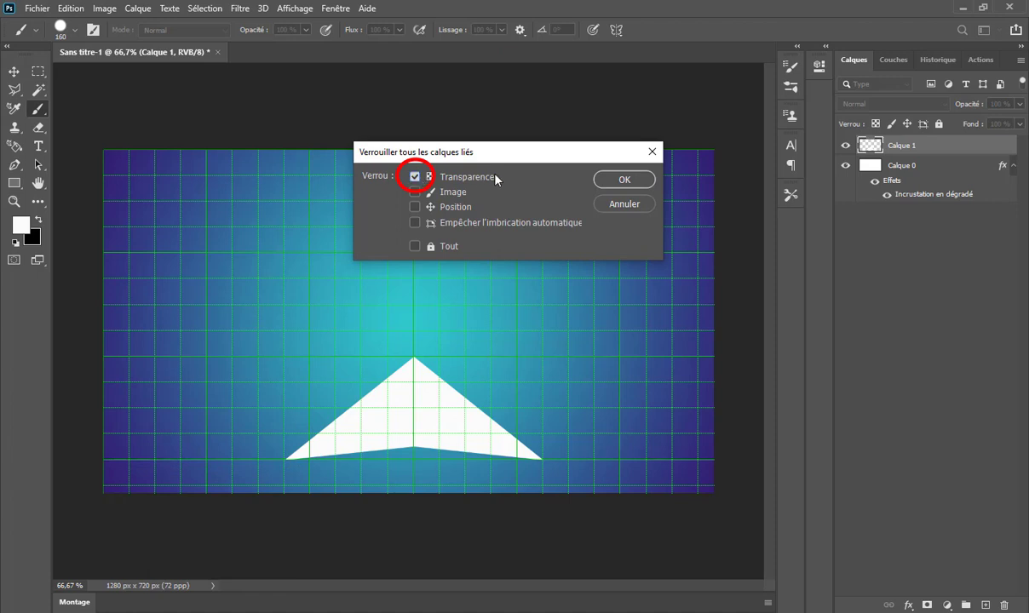
left_click(627, 180)
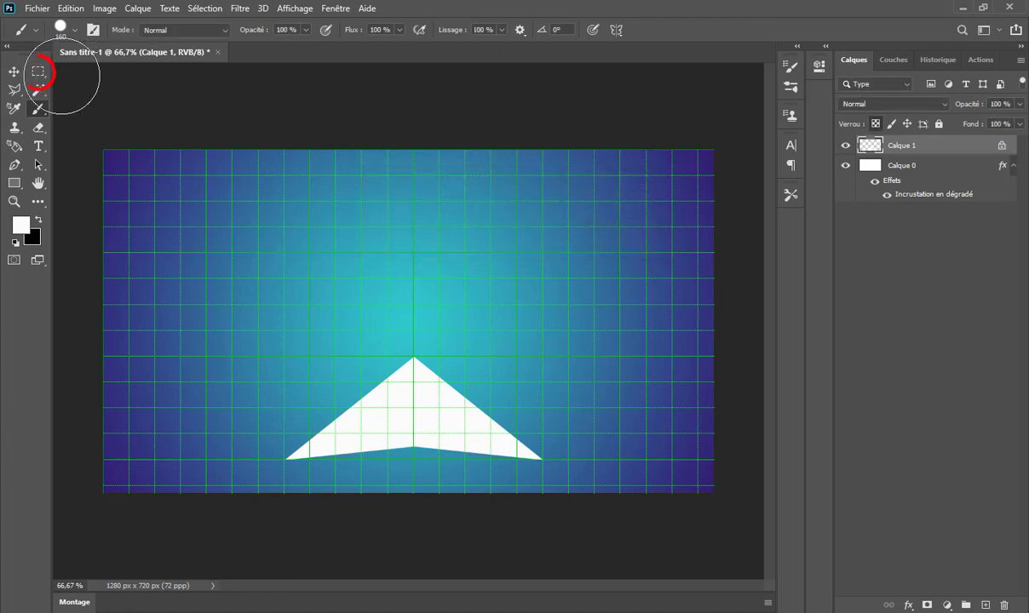
- Select the triangle's right half with a rectangular marquee
left_click(39, 71)
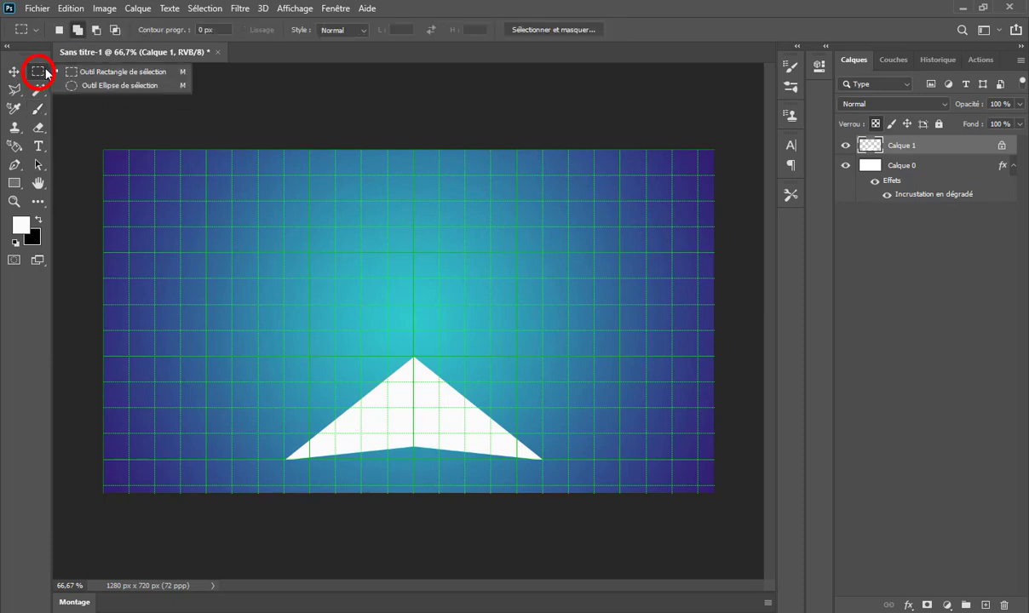
left_click(123, 75)
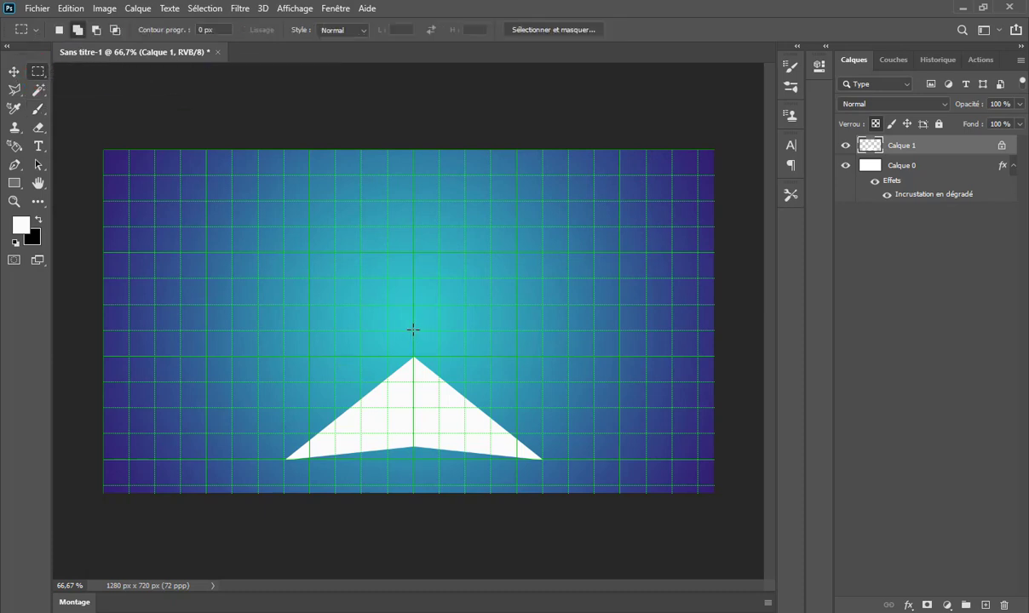
left_click_drag(413, 330, 568, 485)
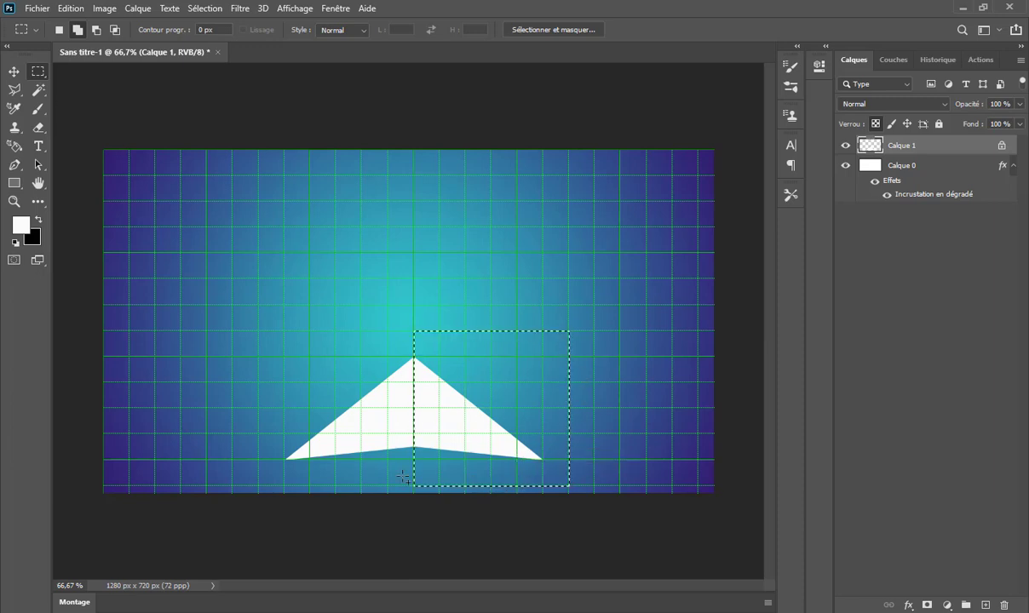
- Set the foreground colour to bright green 11cf02
double_click(22, 224)
left_click(622, 266)
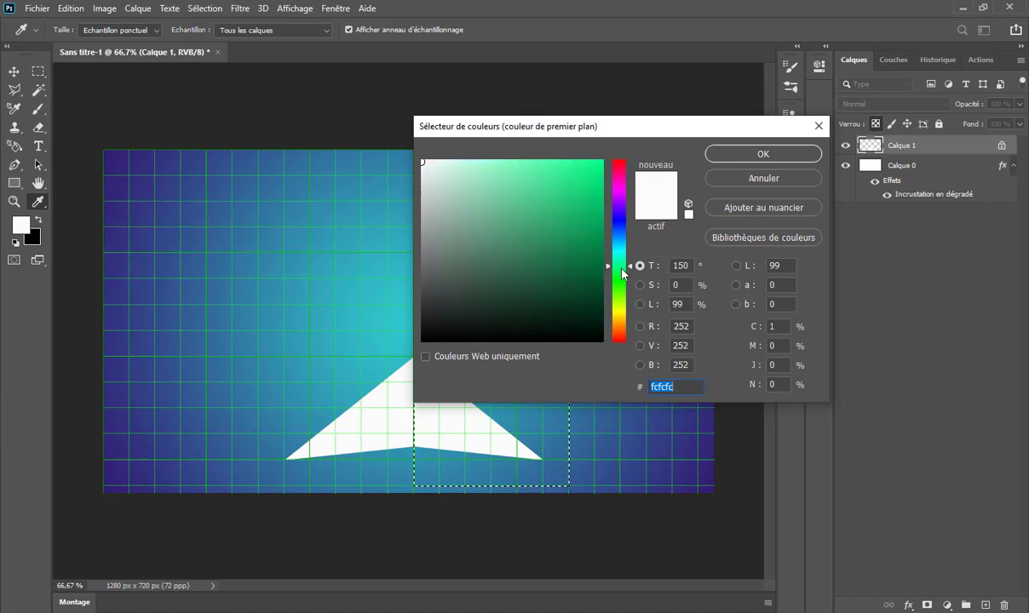
left_click_drag(622, 270, 622, 283)
mouse_move(590, 210)
left_mouse_down()
mouse_move(575, 174)
mouse_move(604, 162)
mouse_move(604, 217)
mouse_move(601, 192)
left_mouse_up()
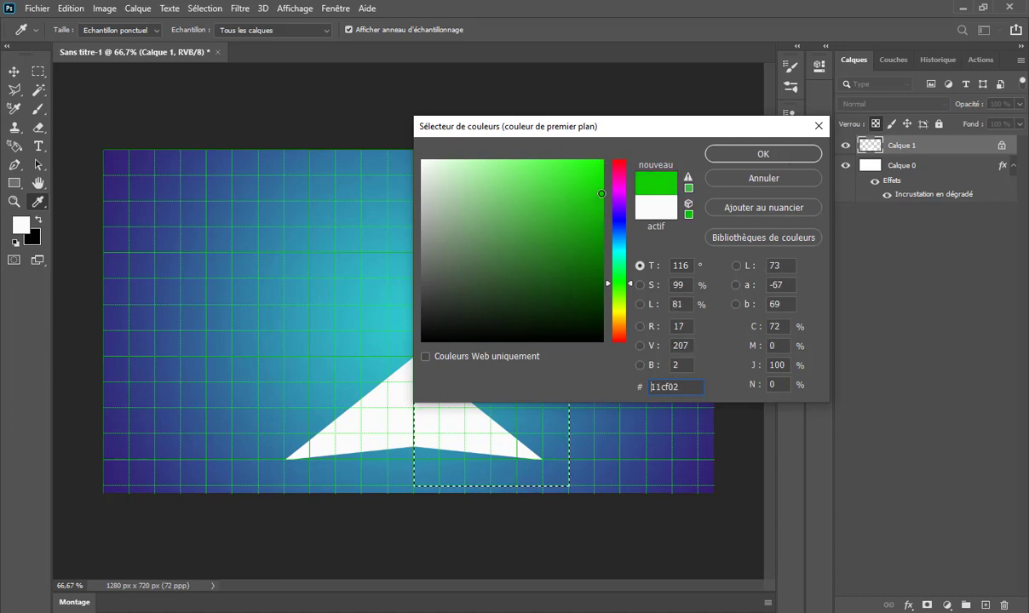
left_click(759, 154)
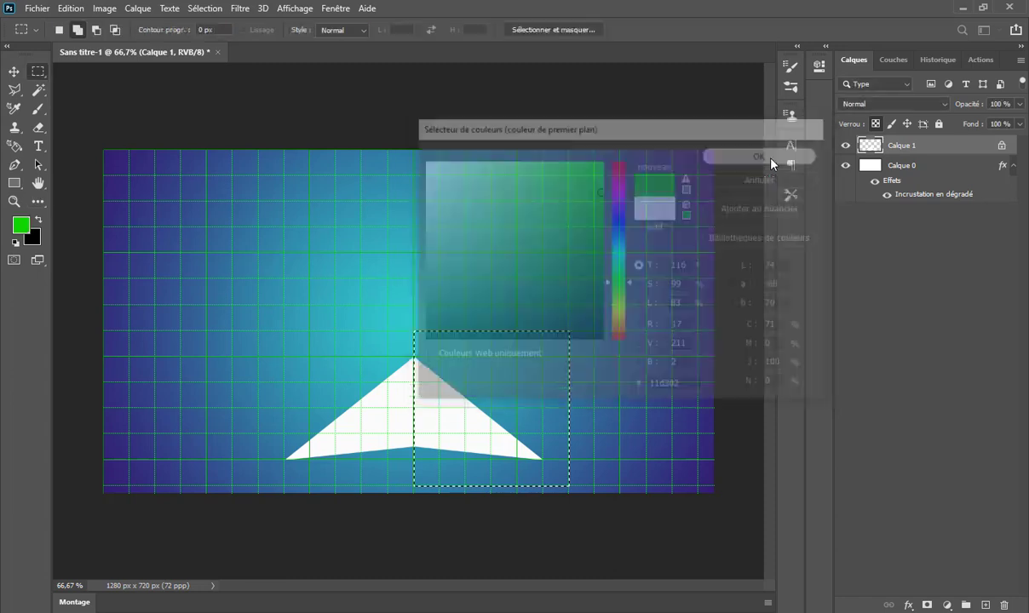
- Brush bright green over the selected right half of the triangle
left_click(37, 111)
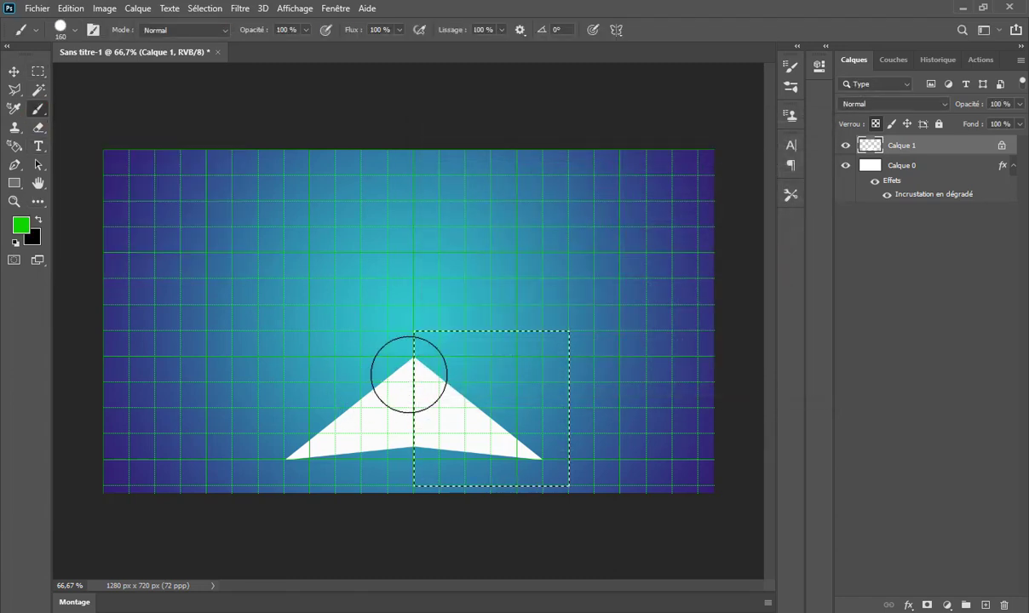
mouse_move(406, 375)
left_mouse_down()
mouse_move(428, 468)
mouse_move(514, 450)
mouse_move(563, 459)
mouse_move(521, 443)
mouse_move(449, 387)
mouse_move(441, 360)
left_mouse_up()
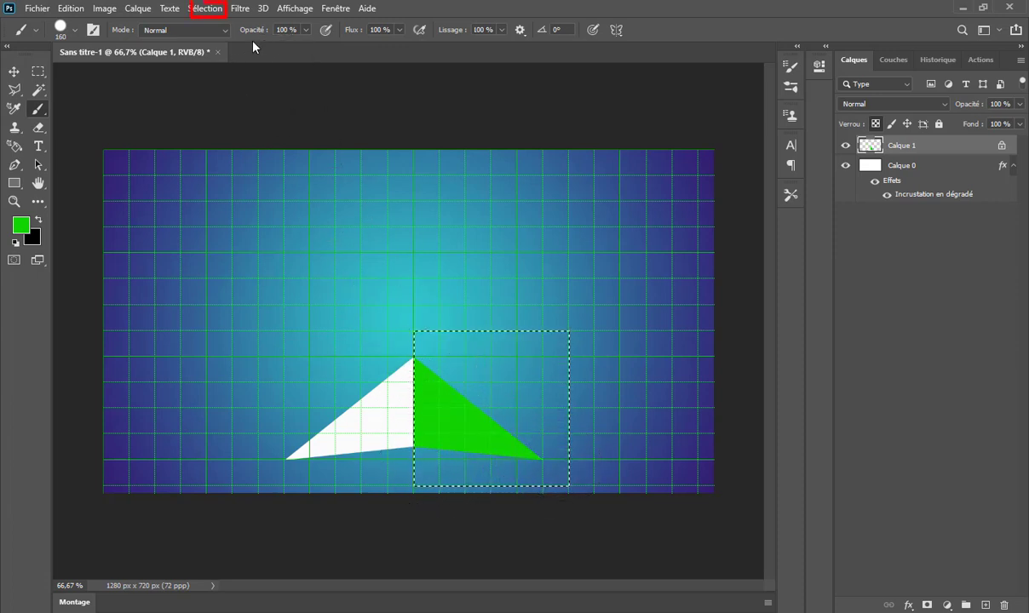
left_click(208, 8)
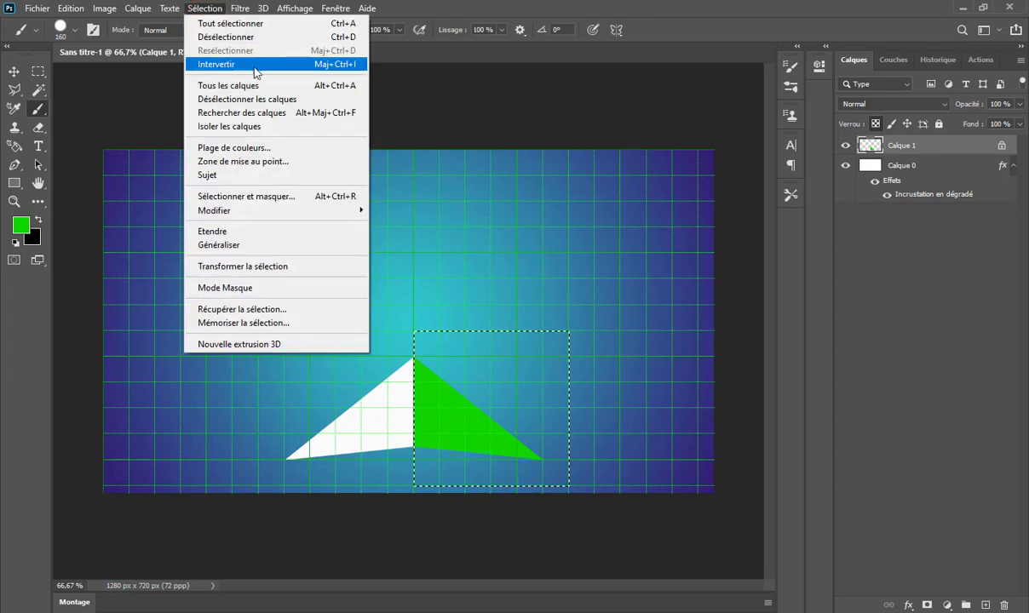
- Invert the selection to the left half and set the foreground colour to 3a7435
left_click(287, 66)
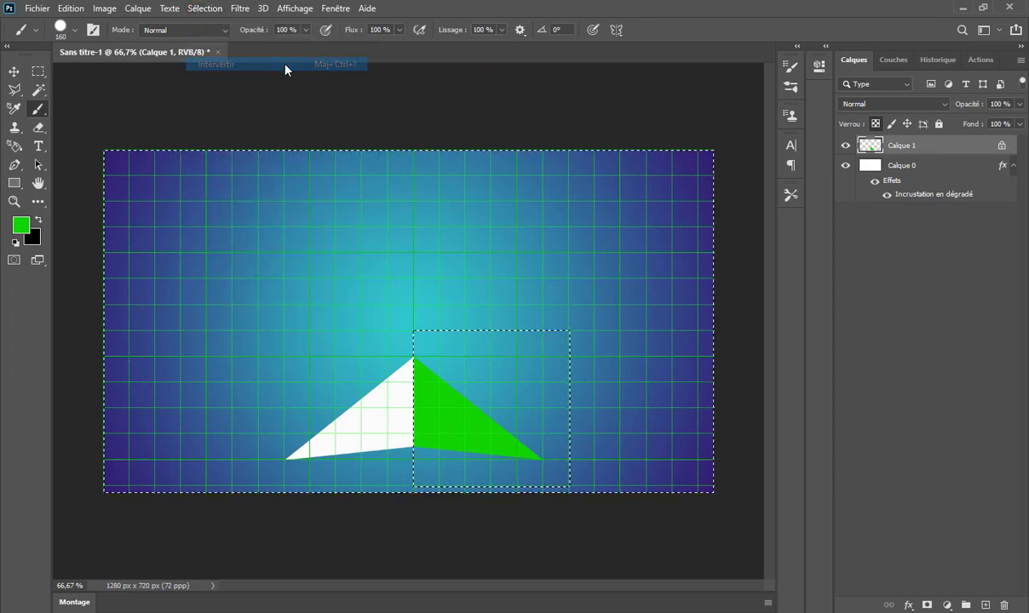
double_click(26, 230)
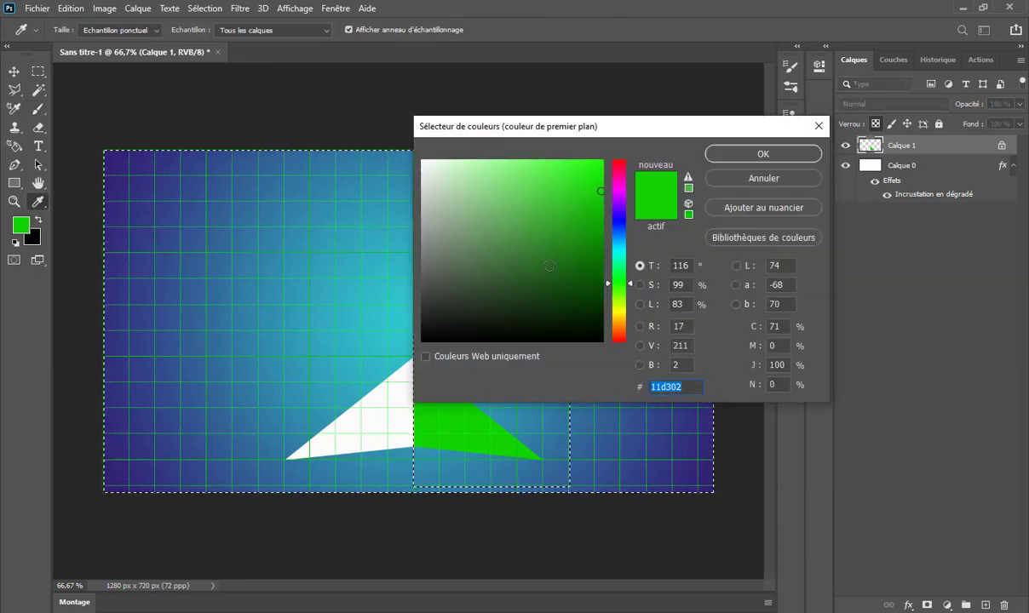
left_click(534, 271)
left_click_drag(534, 271, 520, 259)
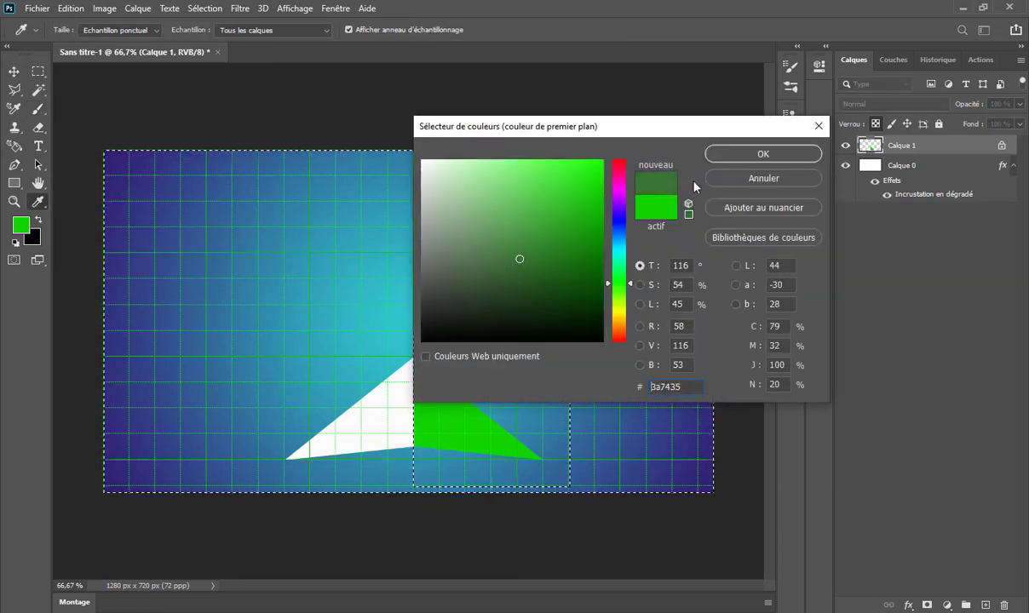
left_click(764, 154)
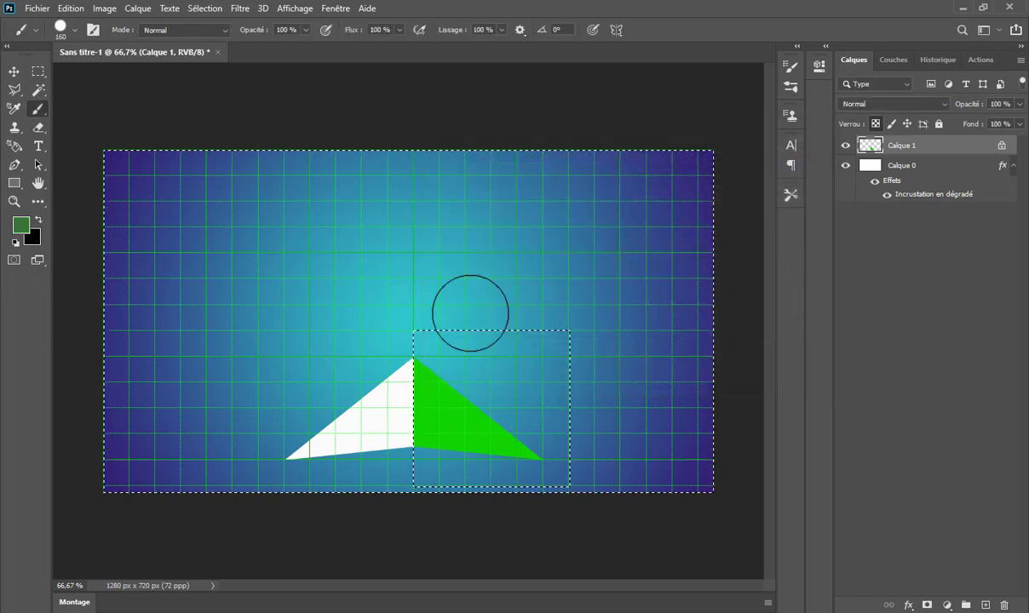
- Paint the triangle's left half dark green, covering every white patch
left_click(396, 339)
mouse_move(397, 449)
left_mouse_down()
mouse_move(395, 459)
mouse_move(260, 466)
left_mouse_up()
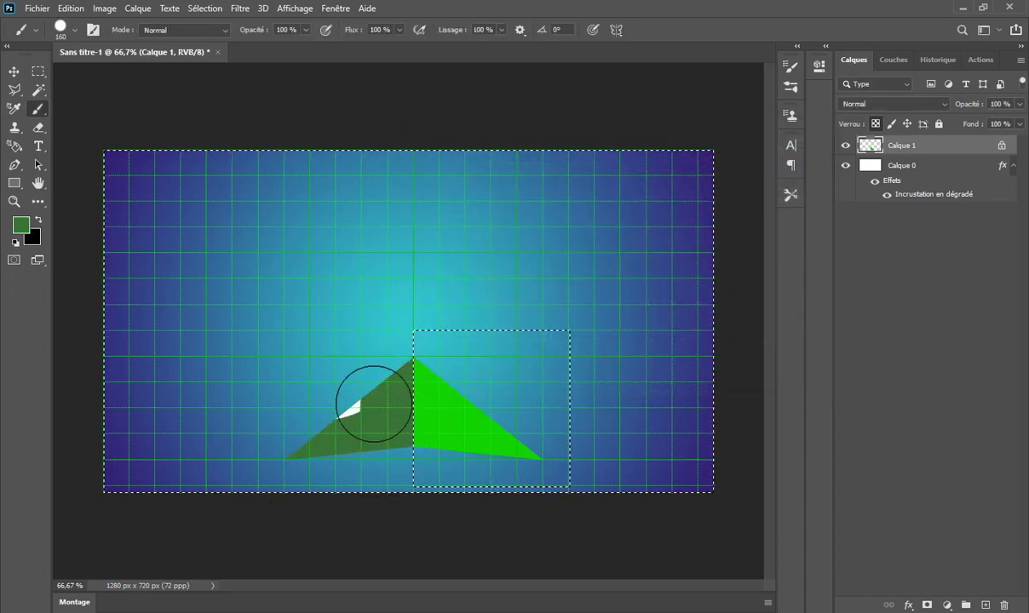
left_click_drag(375, 391, 393, 392)
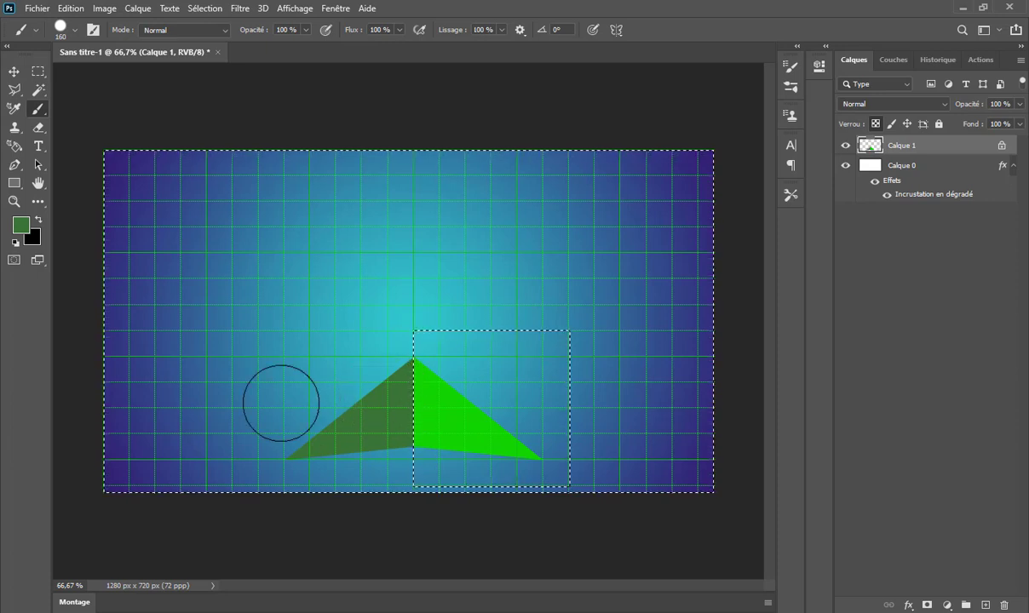
- Deselect, then duplicate the two-tone triangle layer Calque 1 as Calque 1 copie
left_click(204, 9)
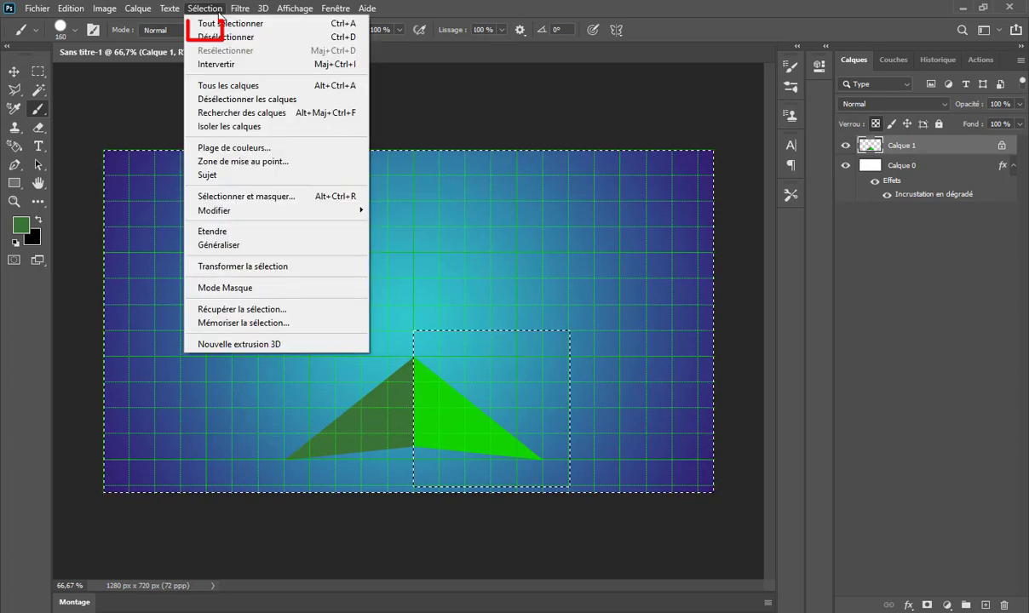
left_click(240, 38)
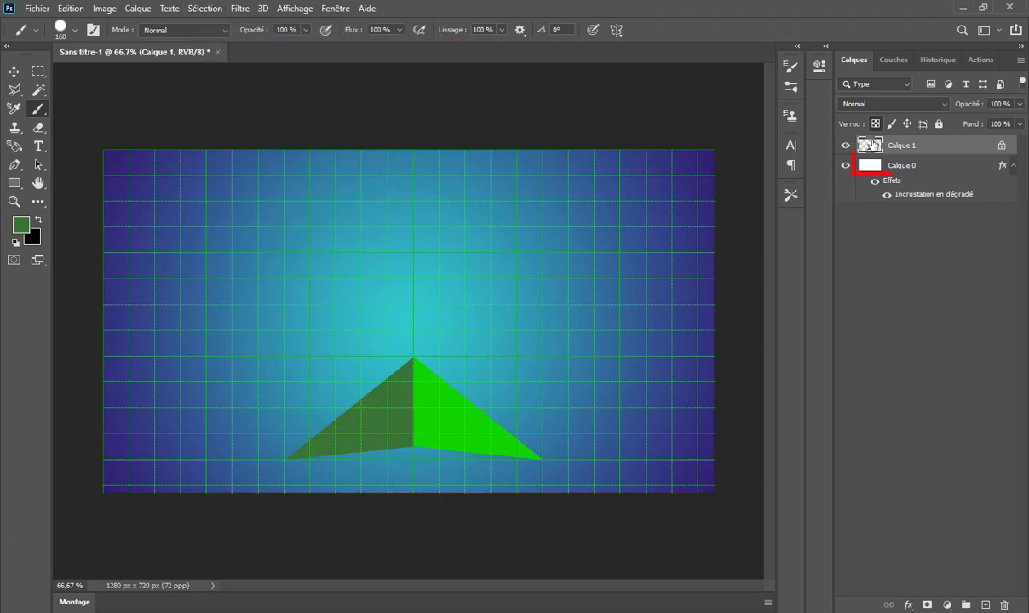
left_click_drag(872, 147, 946, 386)
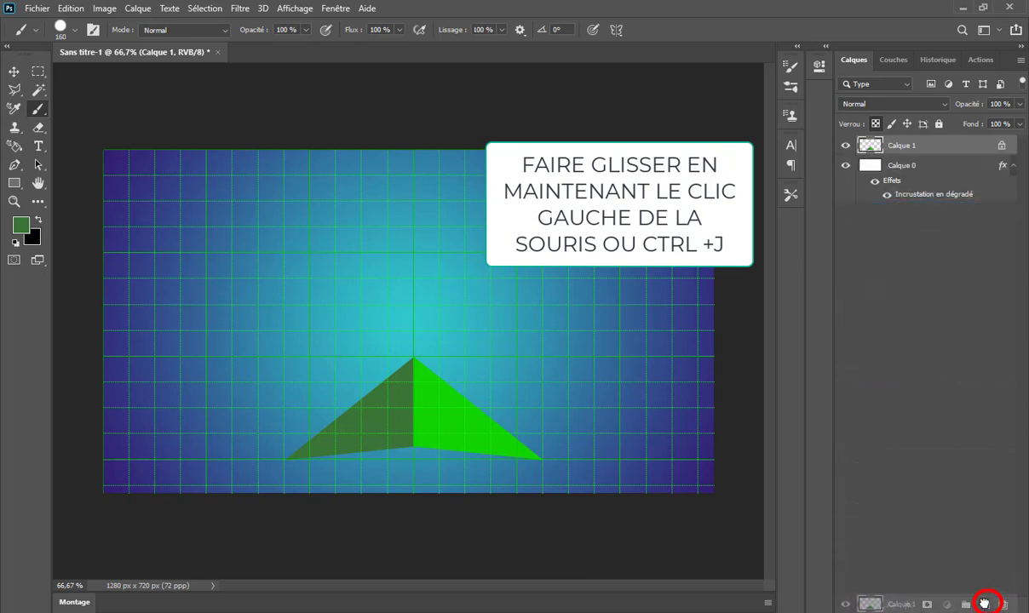
left_click_drag(946, 385, 985, 604)
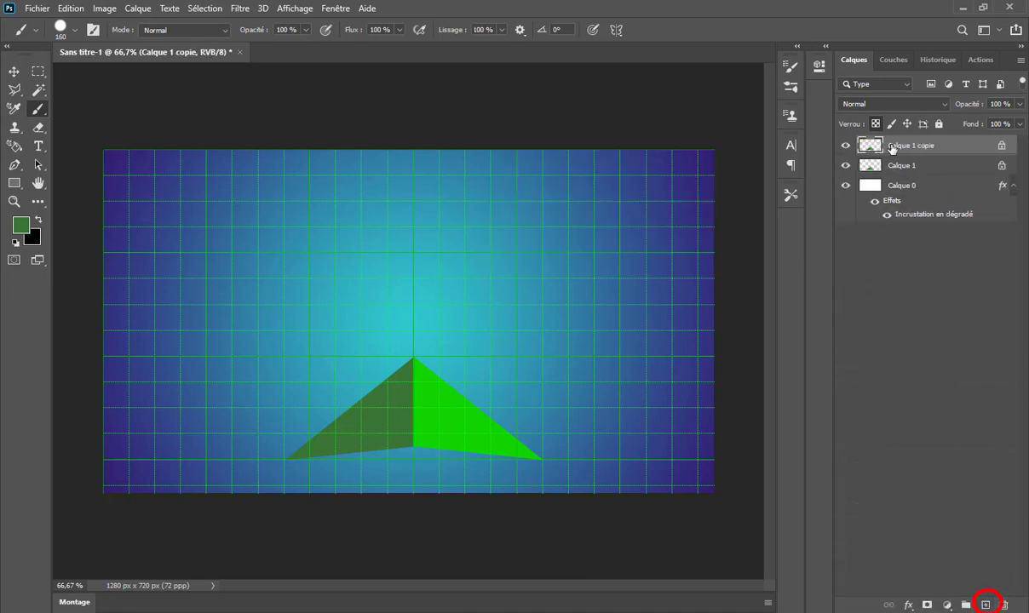
- Scale the copy to 85% and raise it above the original as a second tier
left_click(71, 8)
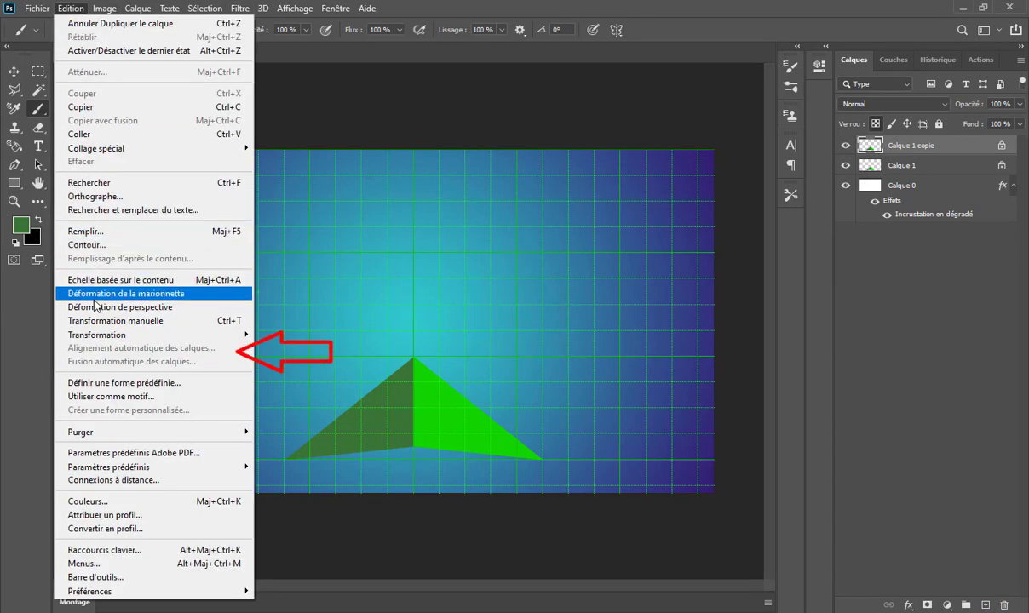
mouse_move(97, 335)
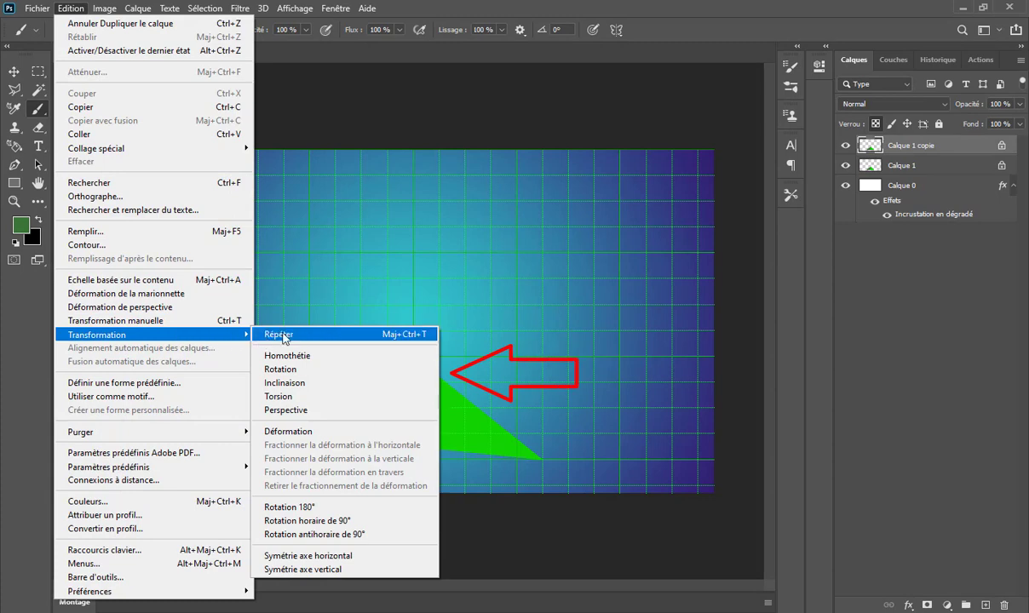
left_click(335, 358)
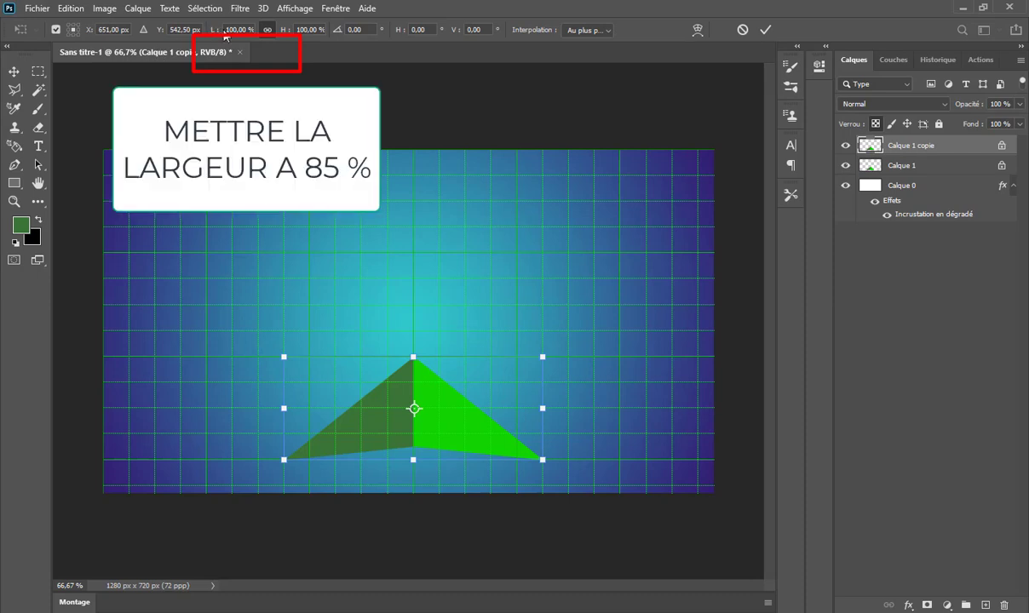
left_click_drag(220, 34, 207, 35)
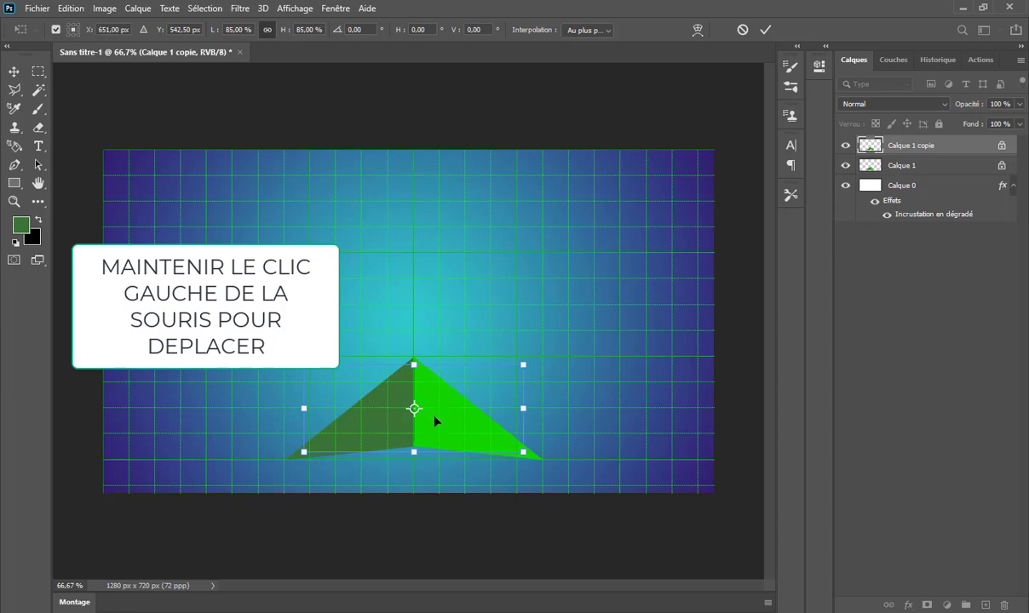
left_click_drag(435, 422, 435, 364)
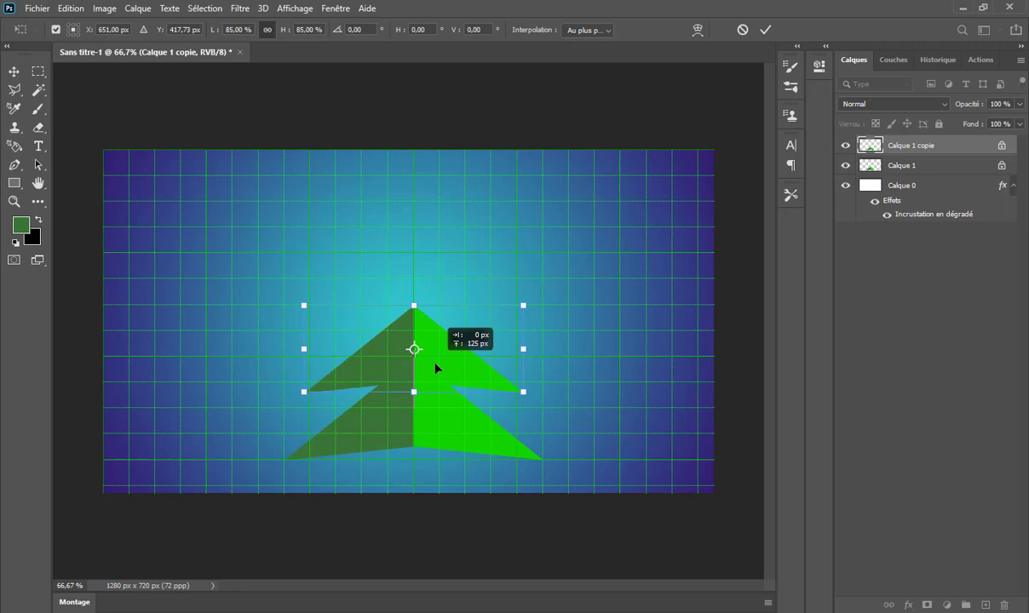
left_click_drag(436, 364, 435, 369)
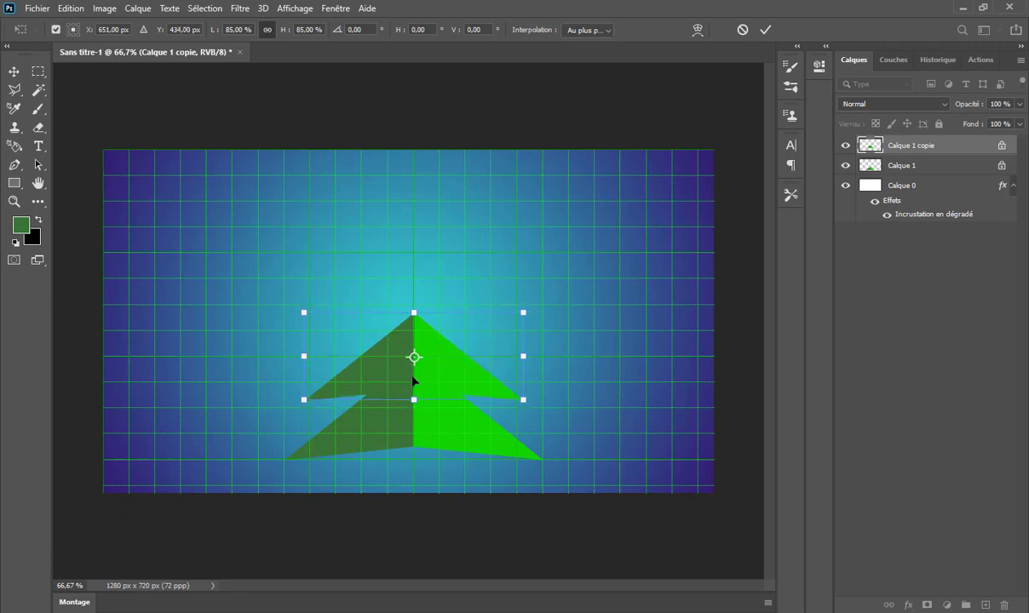
left_click(767, 34)
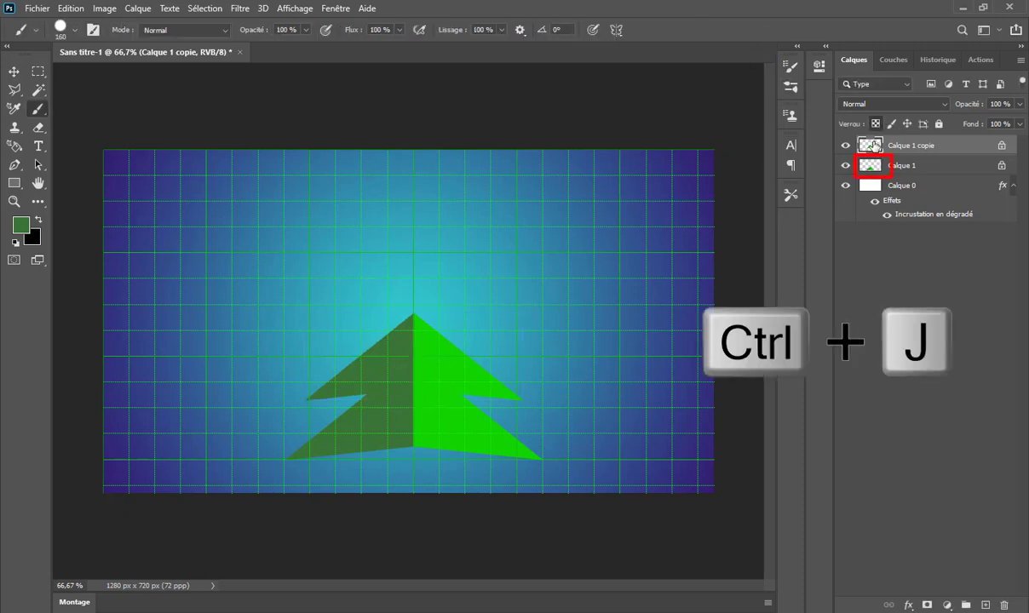
- Duplicate the upper tier, scale the copy to 85% and raise it as a third tier
left_click_drag(877, 148, 988, 603)
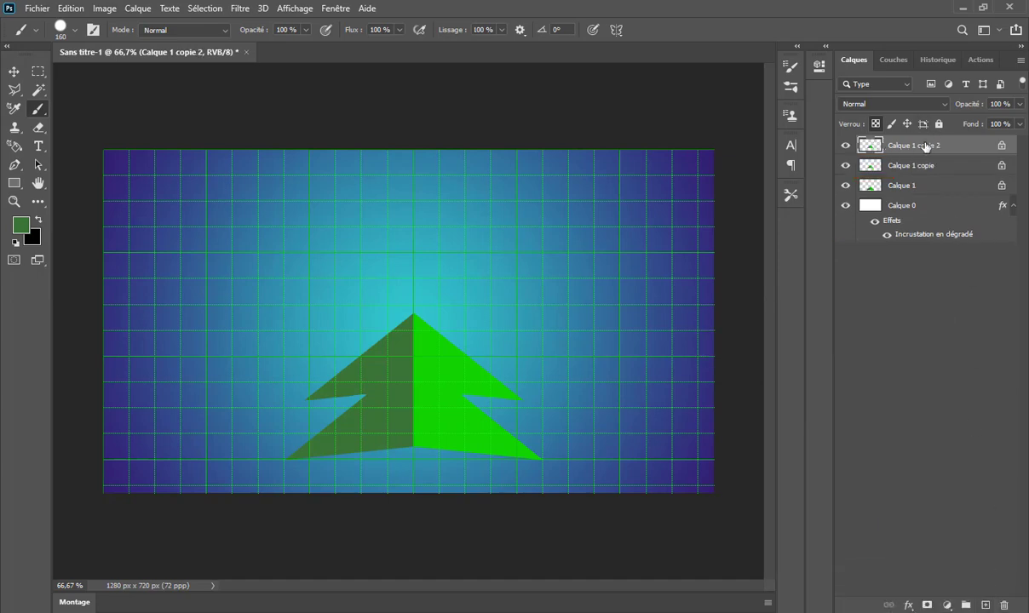
left_click(69, 7)
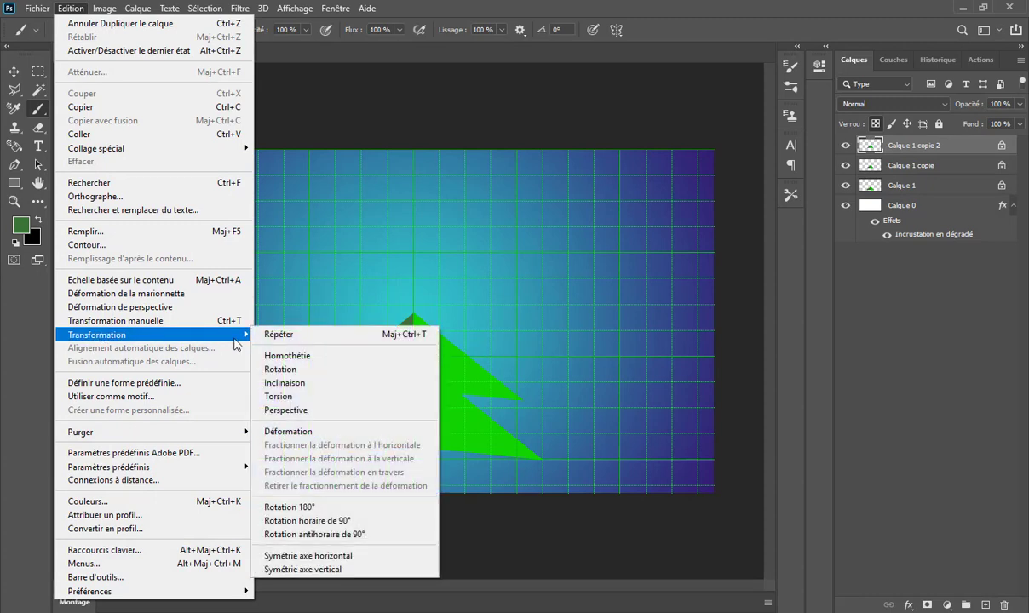
left_click(290, 356)
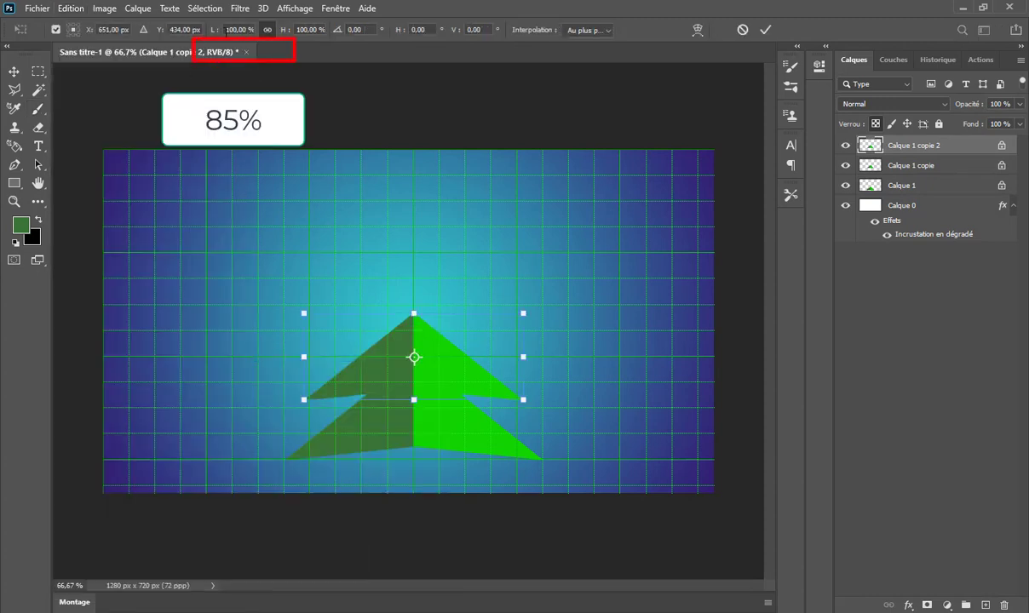
left_click_drag(219, 31, 207, 30)
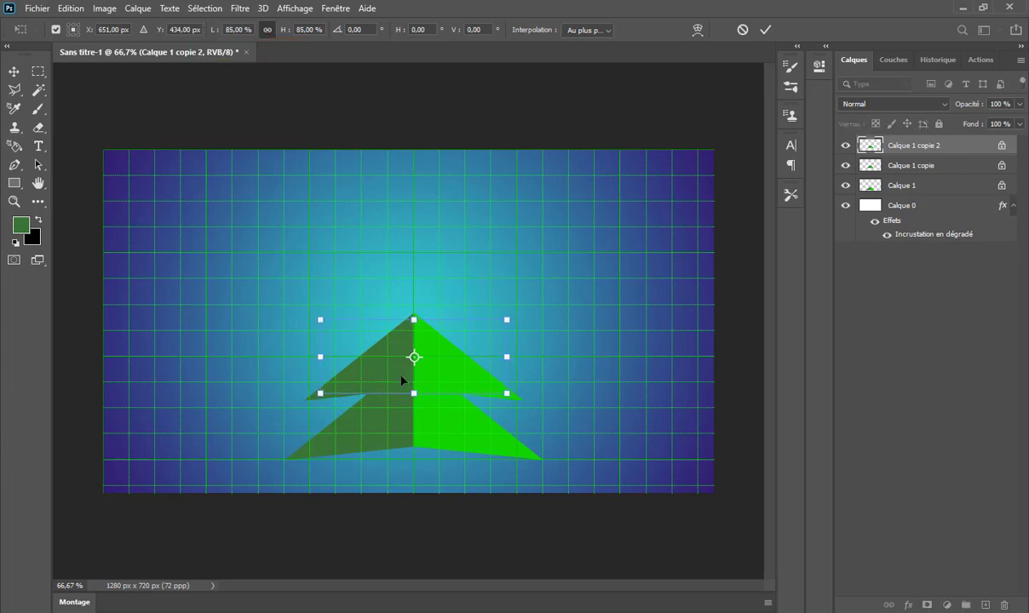
left_click_drag(433, 376, 435, 339)
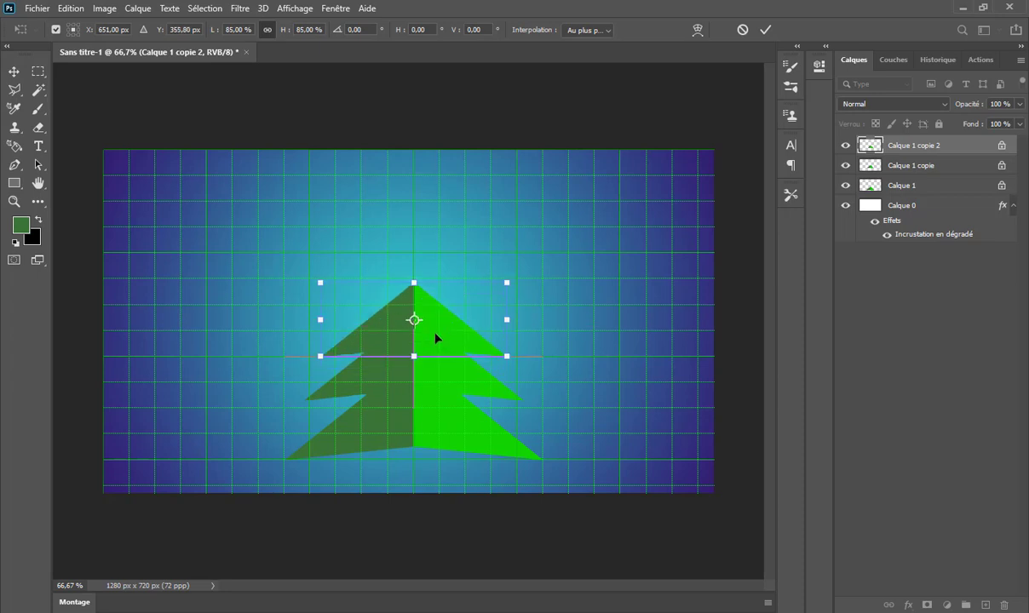
left_click(766, 31)
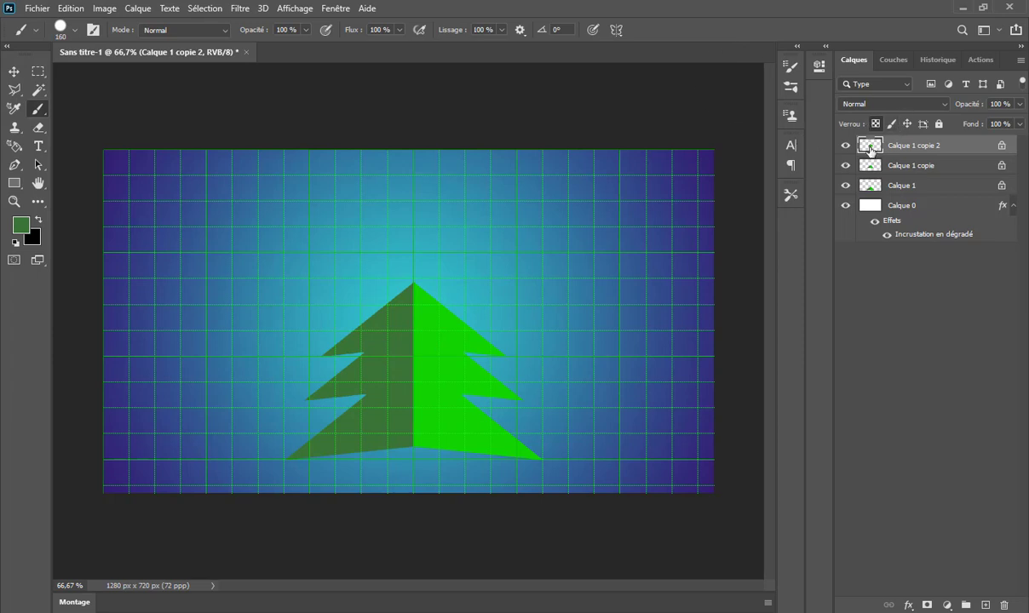
- Add Calque 1 copie 3 as an 85% fourth tier on top, then duplicate it again
left_click_drag(870, 149, 985, 603)
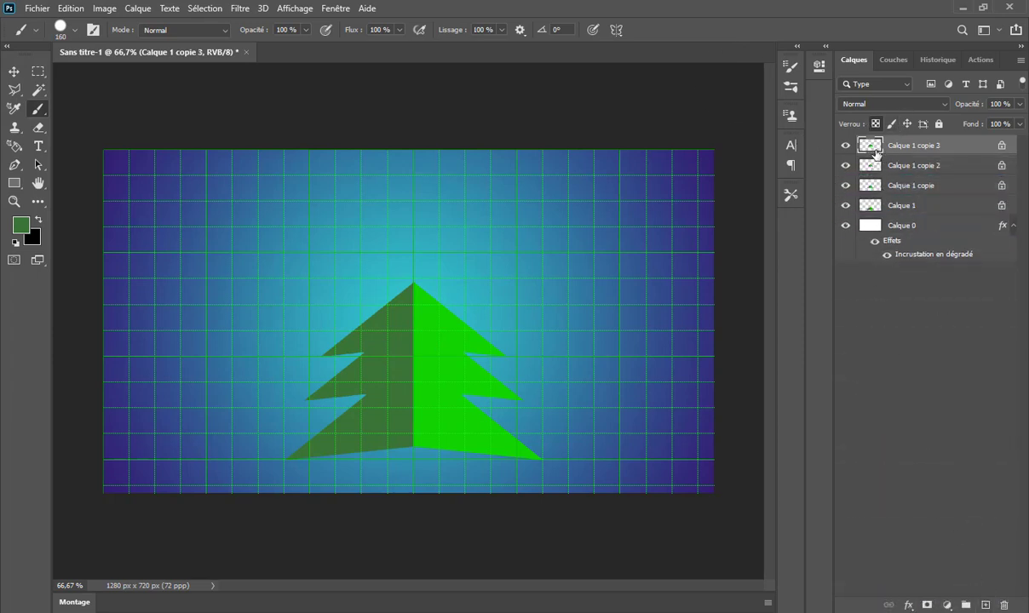
left_click(70, 9)
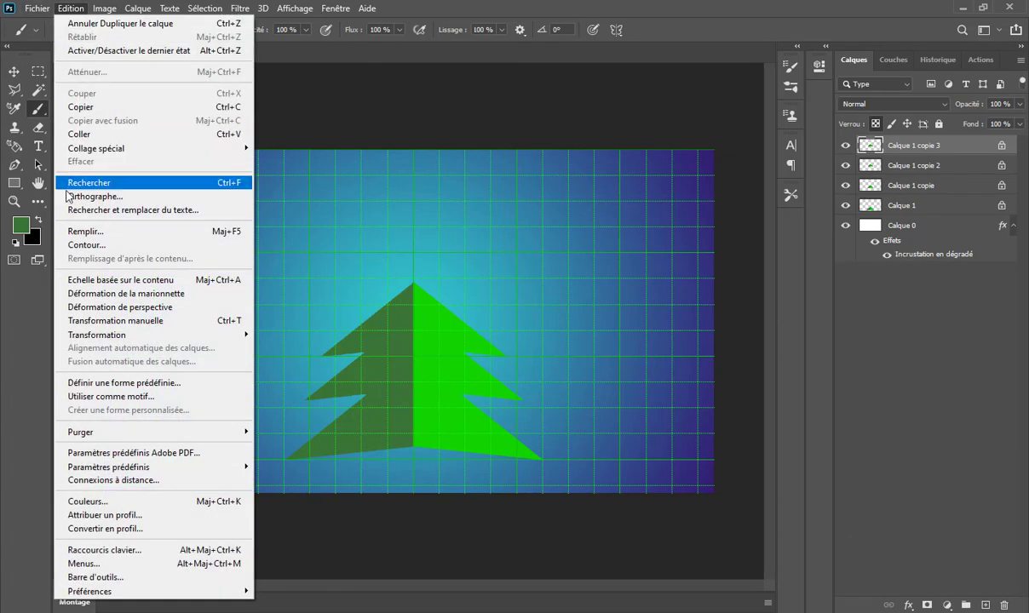
mouse_move(96, 335)
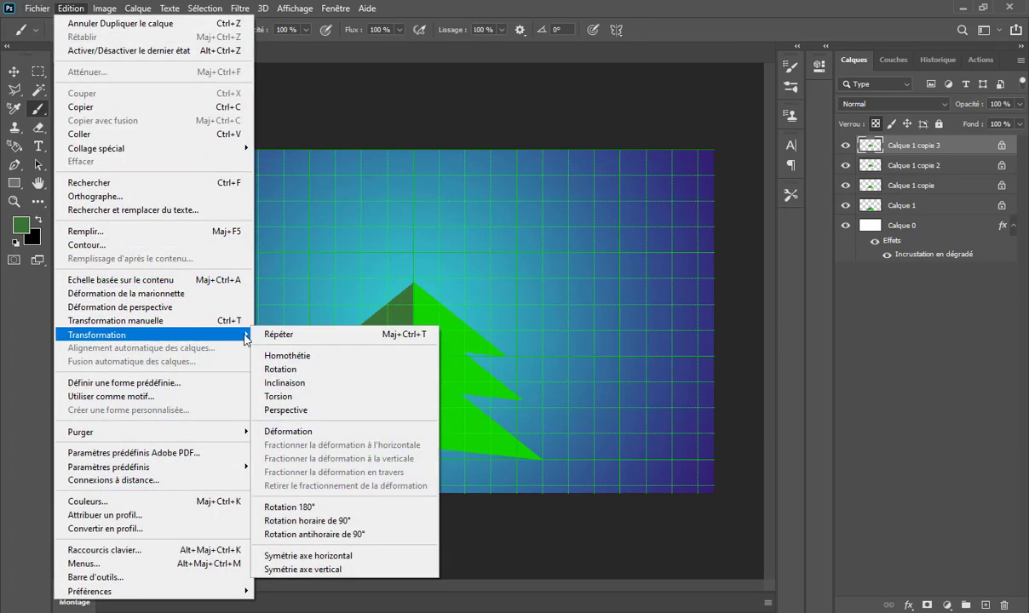
left_click(288, 356)
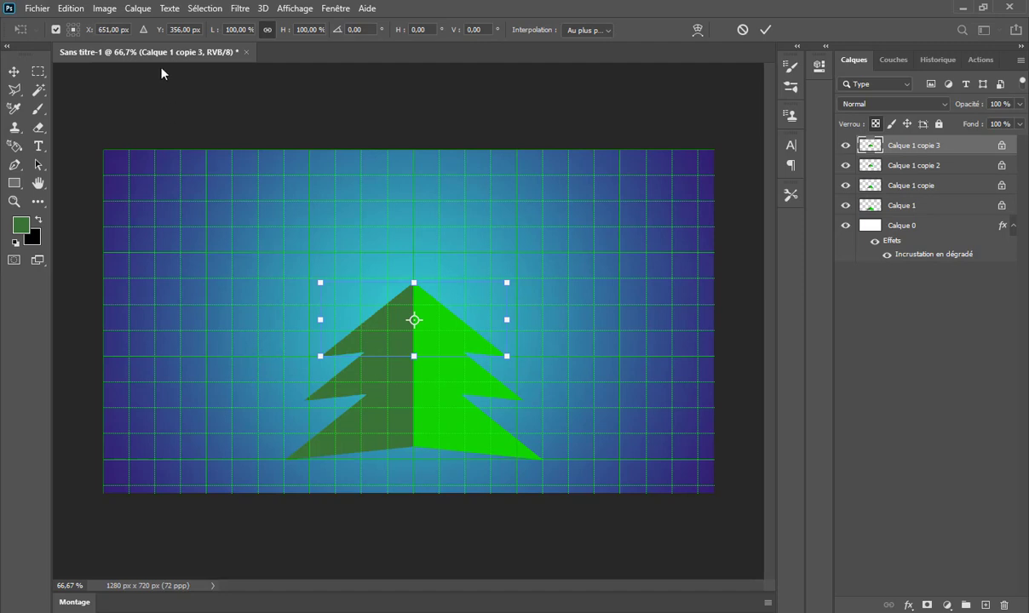
left_click_drag(219, 32, 206, 33)
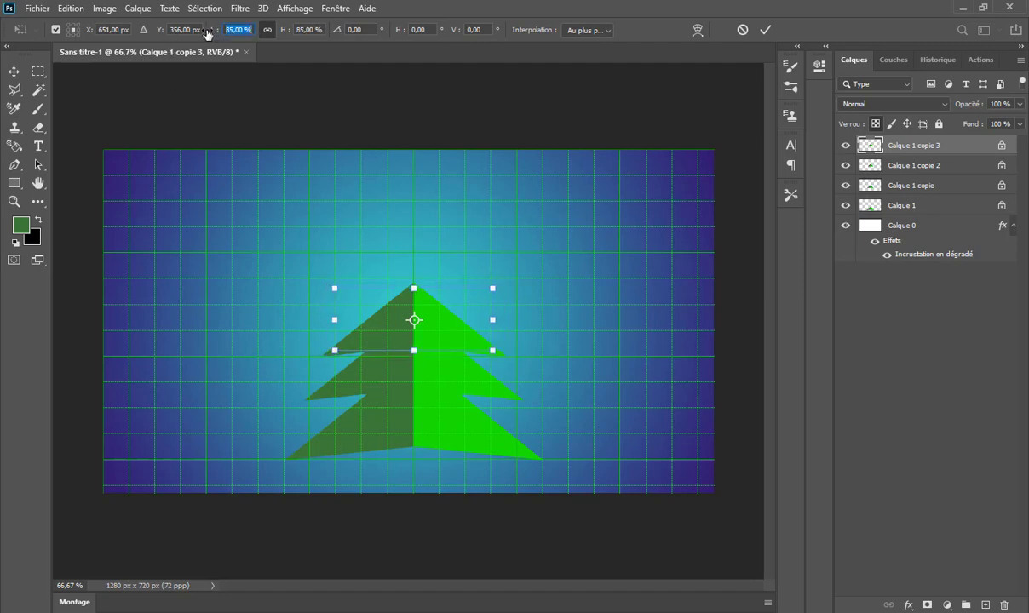
left_click_drag(433, 335, 436, 299)
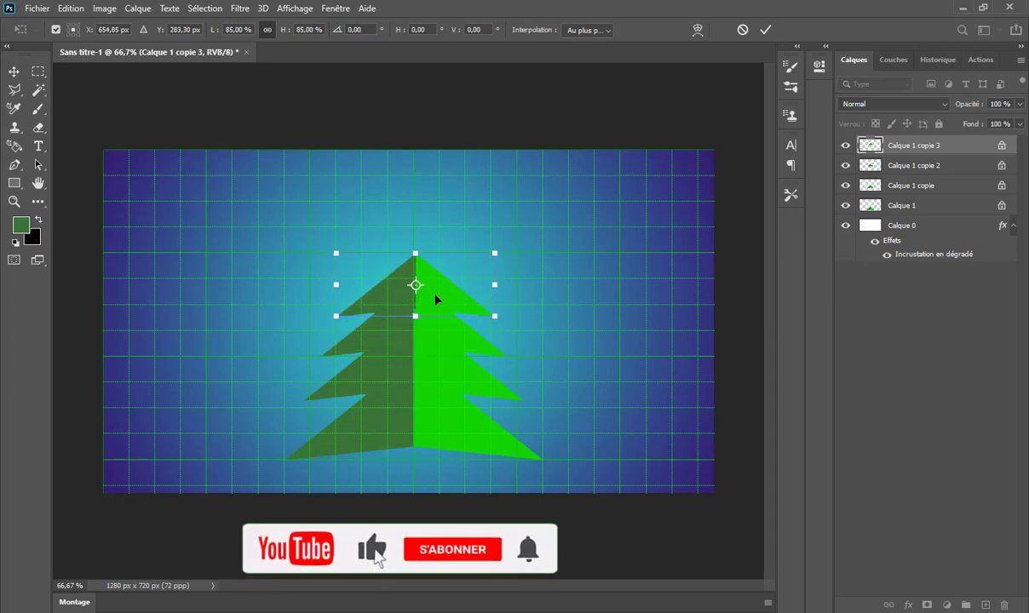
left_click(765, 30)
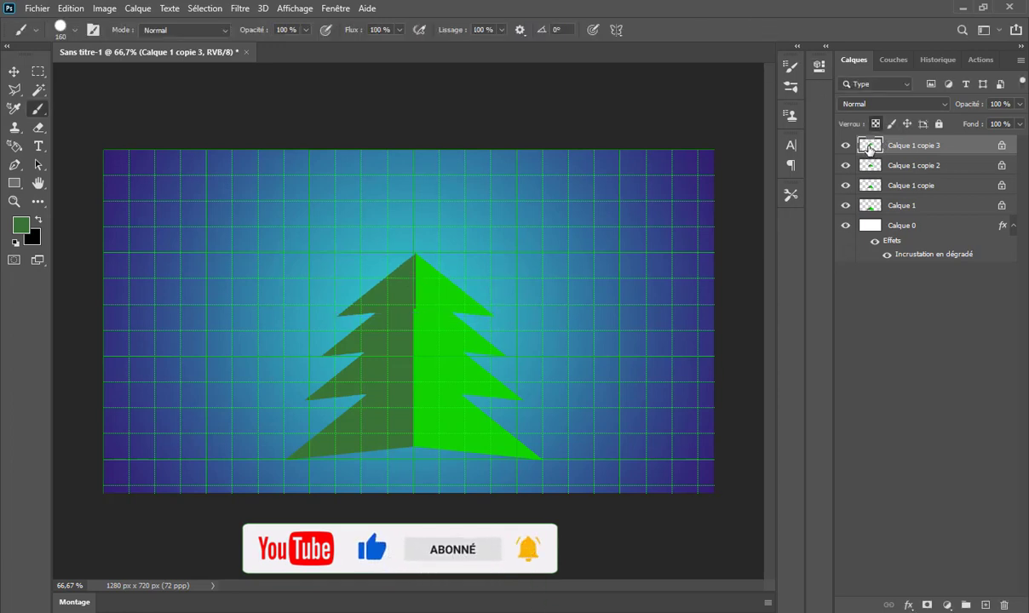
left_click_drag(868, 146, 985, 605)
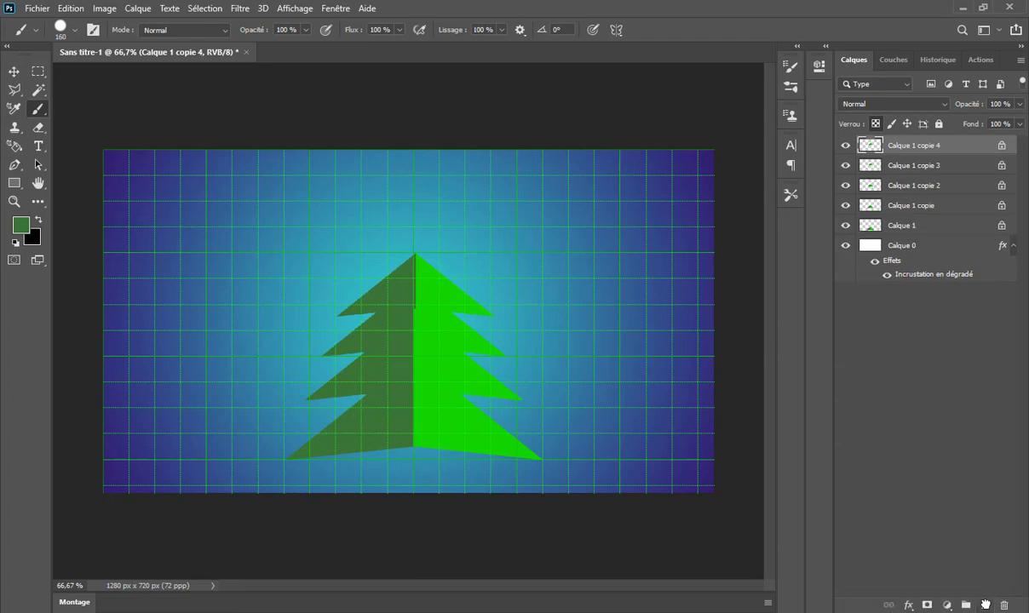
- Scale Calque 1 copie 4 to exactly 85% and raise it to crown the tree
left_click(66, 9)
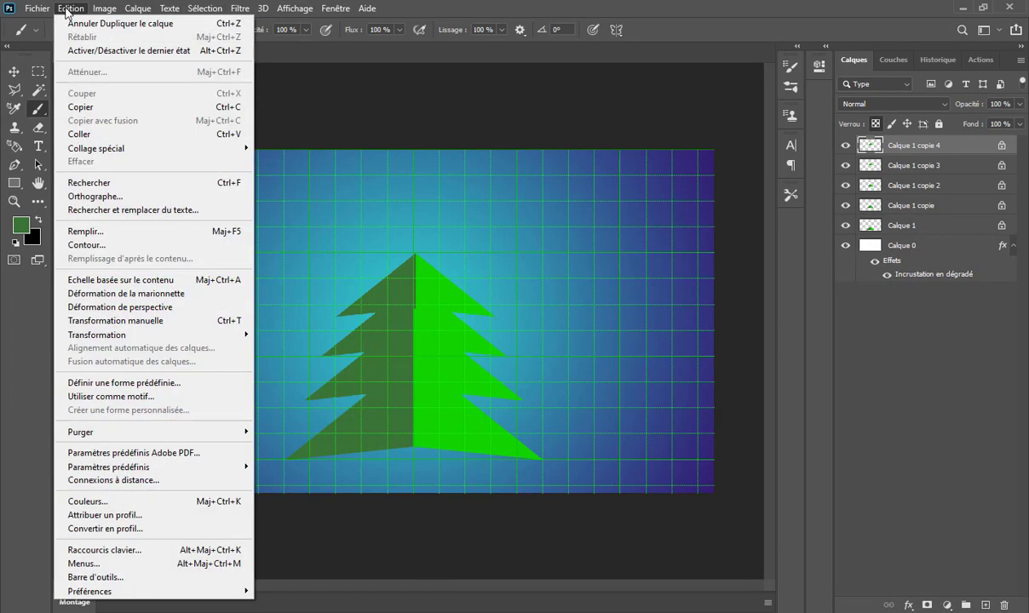
mouse_move(96, 335)
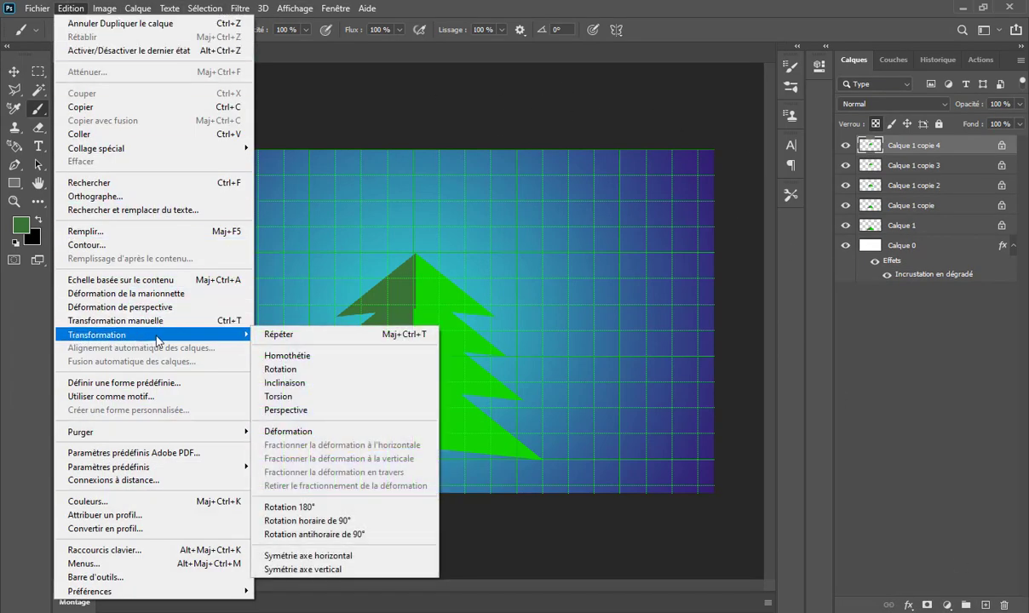
left_click(299, 357)
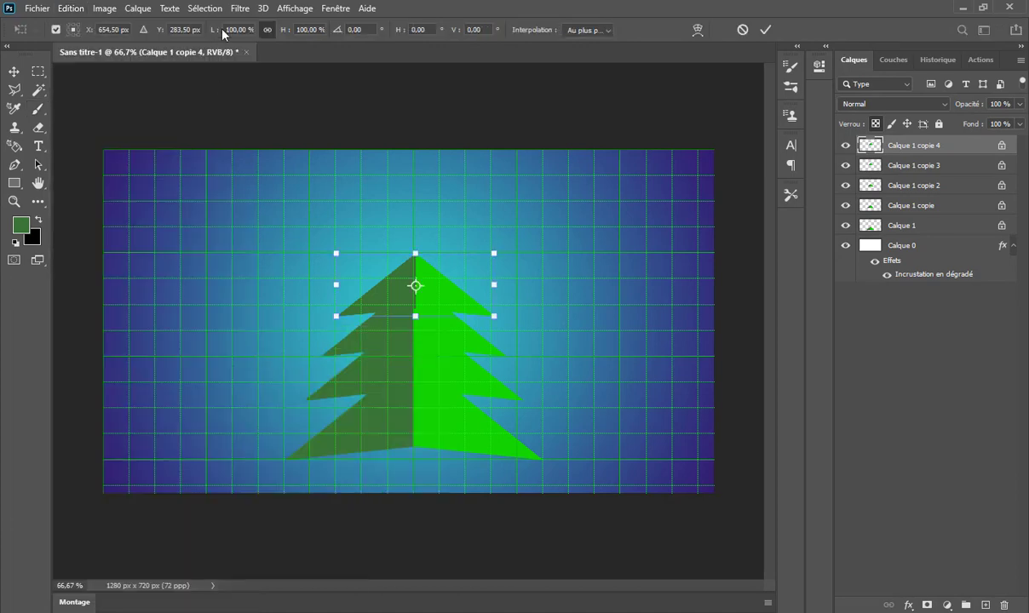
left_click_drag(219, 30, 208, 32)
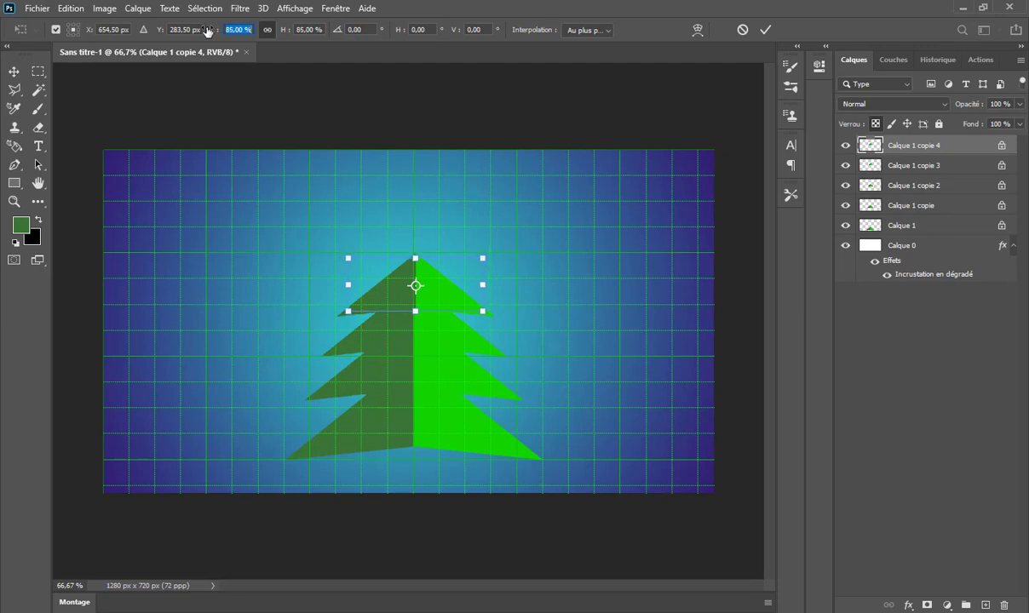
left_click_drag(207, 32, 205, 31)
left_click_drag(434, 299, 436, 268)
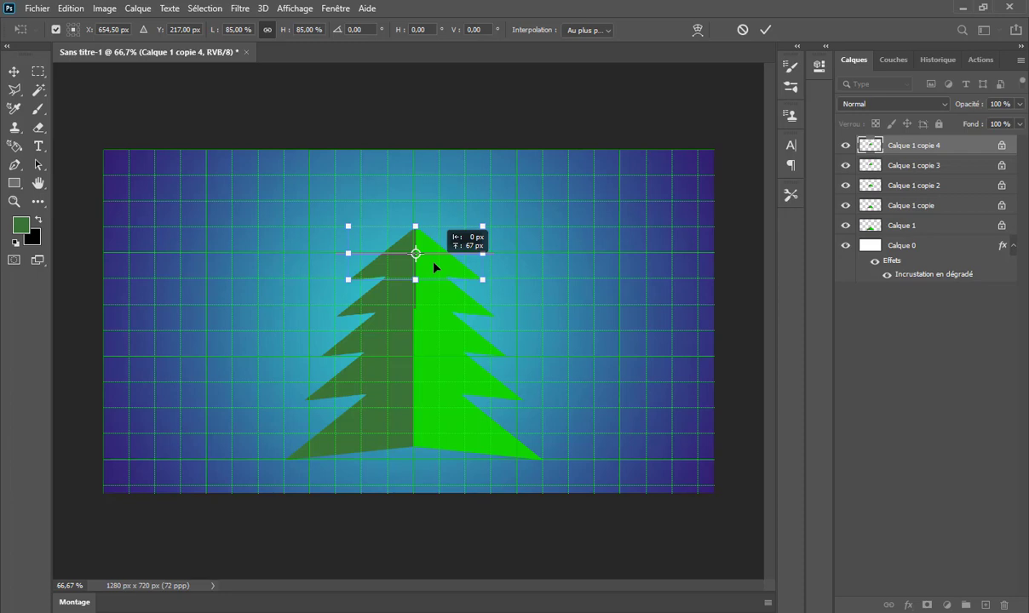
left_click_drag(433, 268, 431, 268)
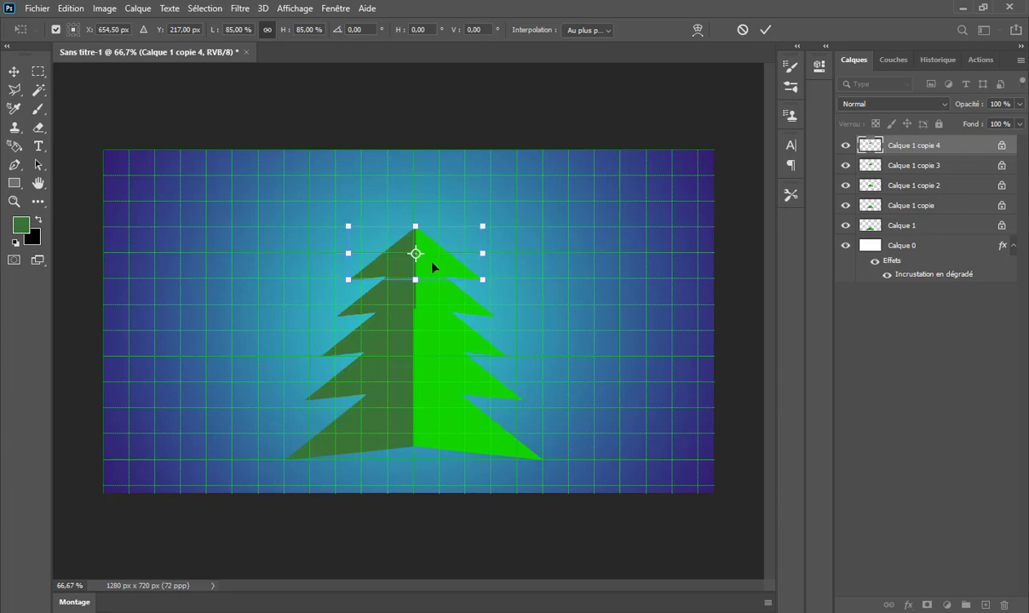
left_click(765, 29)
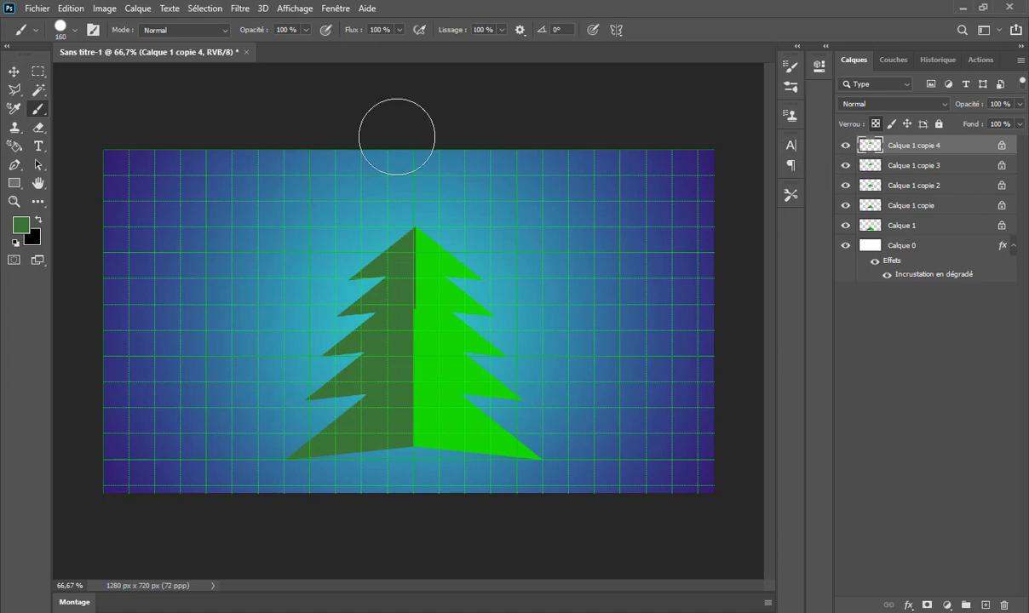
- Select the tier layers from Calque 1 copie 4 down to Calque 1 and merge them
left_click(14, 71)
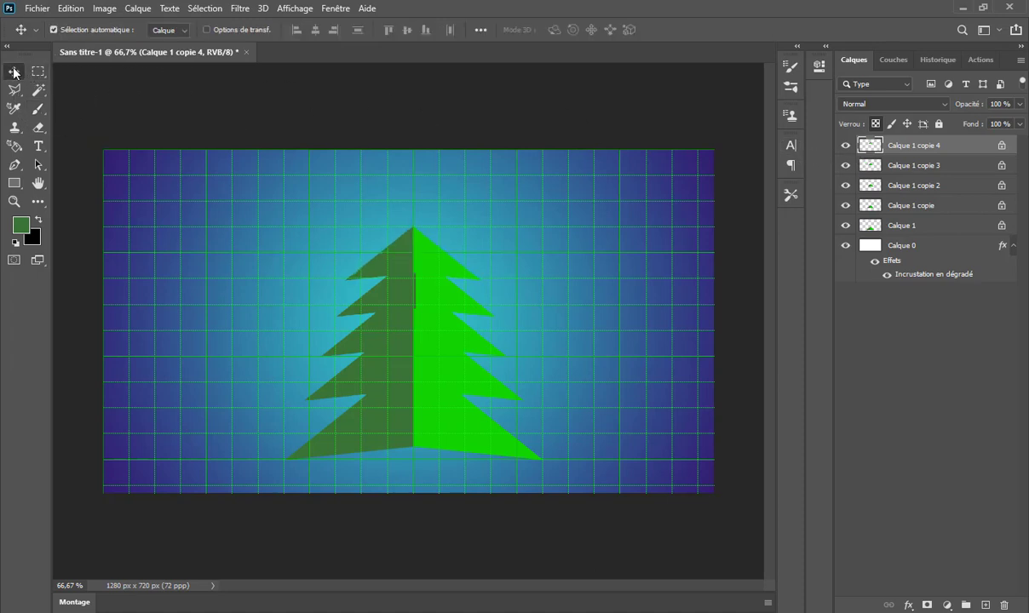
left_click(868, 167)
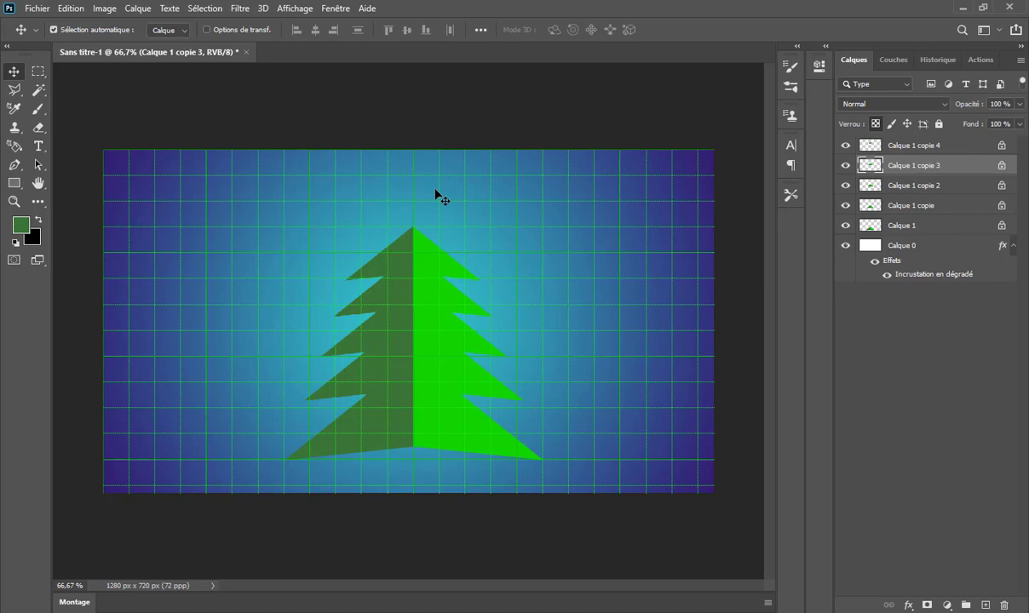
left_click(913, 147)
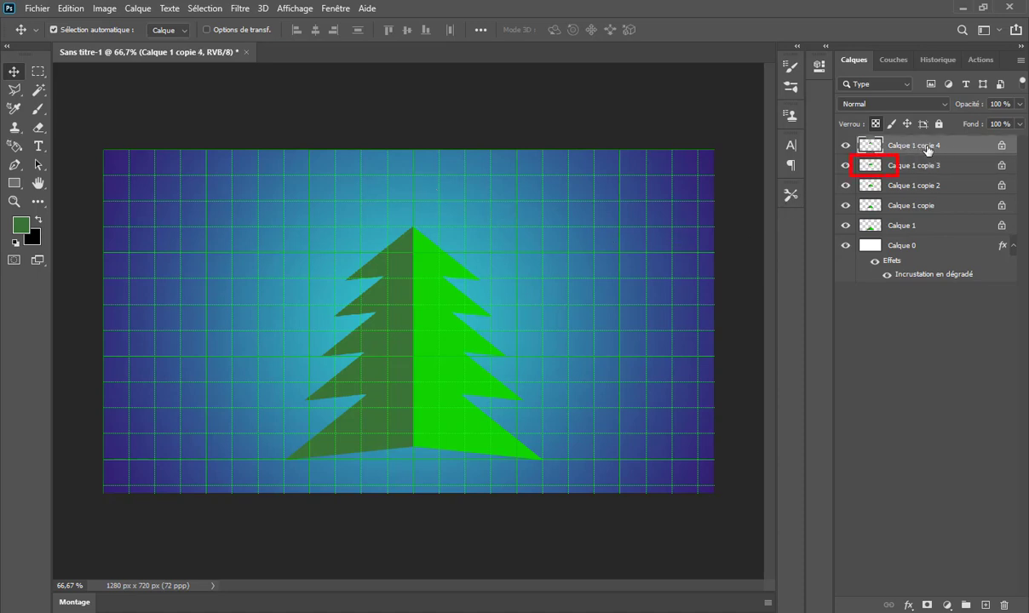
left_click(926, 225, "shift")
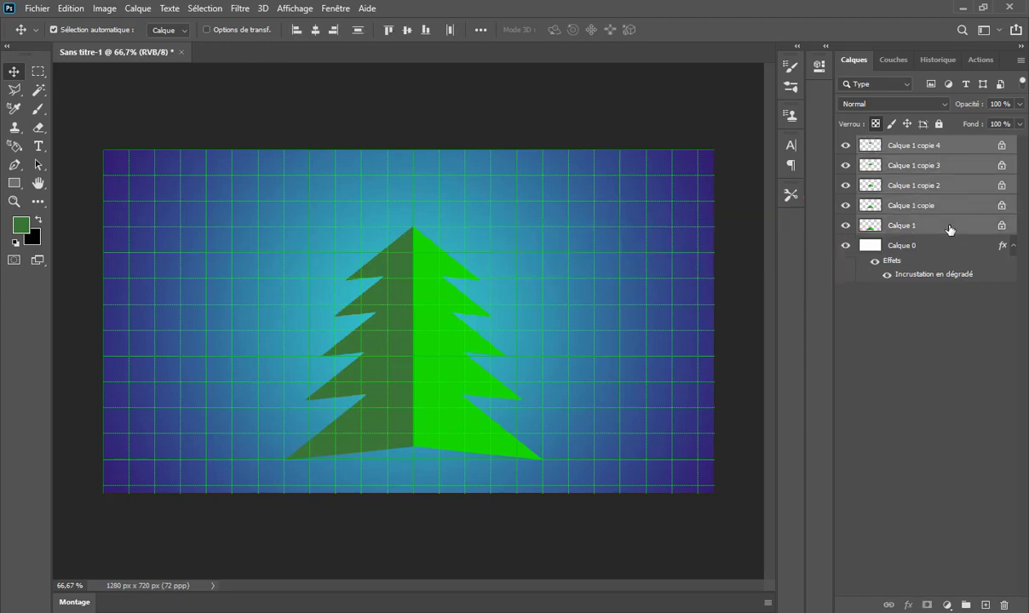
right_click(950, 228)
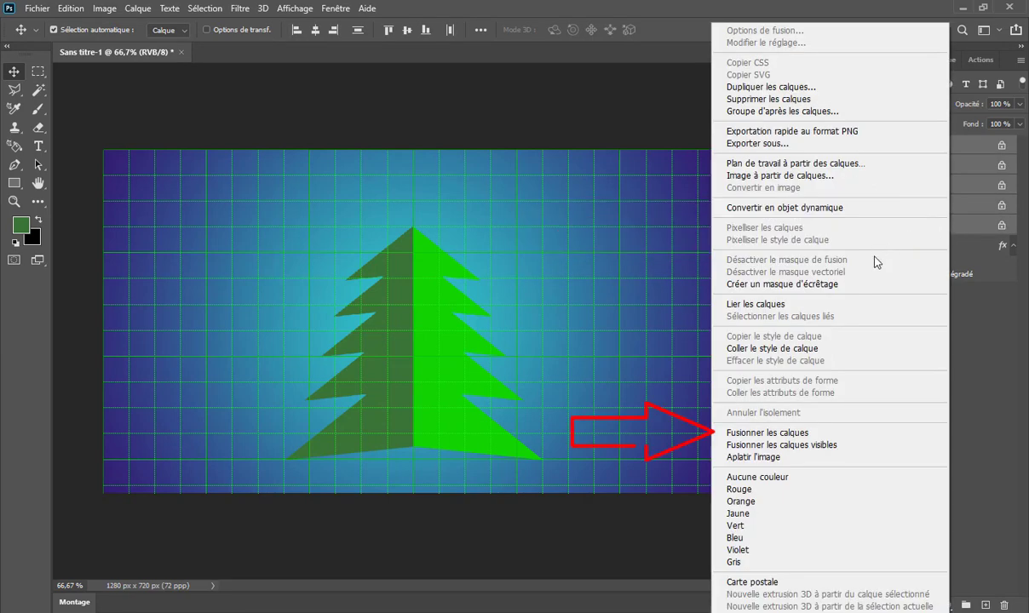
left_click(799, 434)
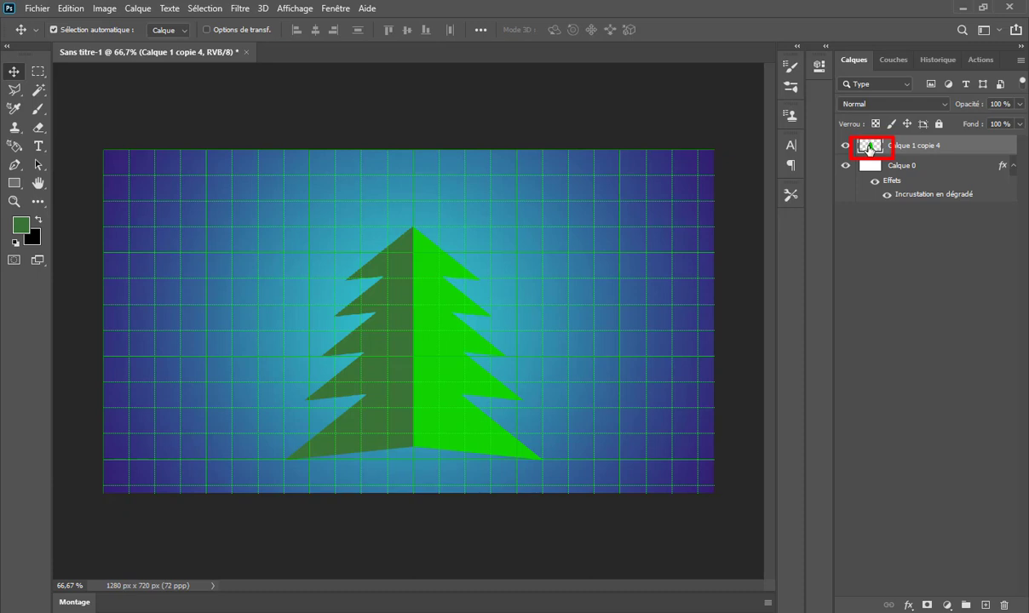
- Duplicate the merged tree as Calque 1 copie 5 and flip the copy horizontally
mouse_move(869, 149)
left_mouse_down()
mouse_move(984, 523)
mouse_move(985, 605)
left_mouse_up()
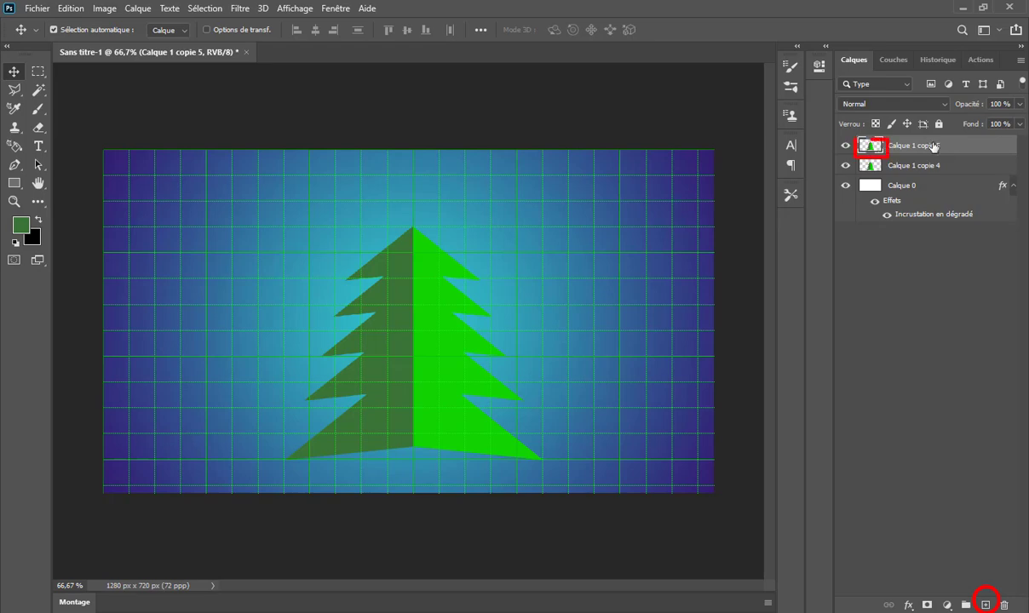
left_click(68, 8)
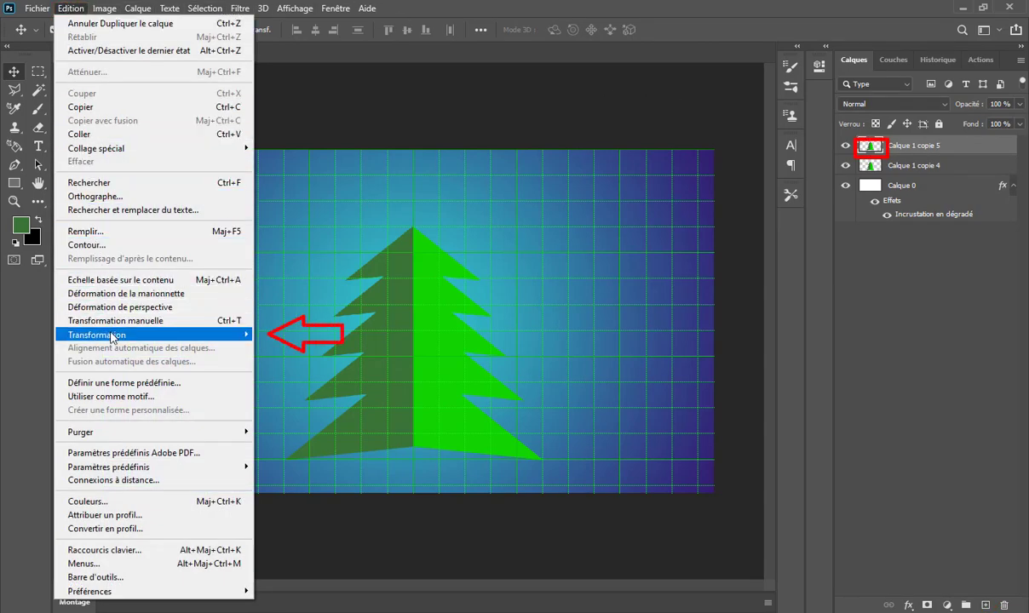
mouse_move(97, 334)
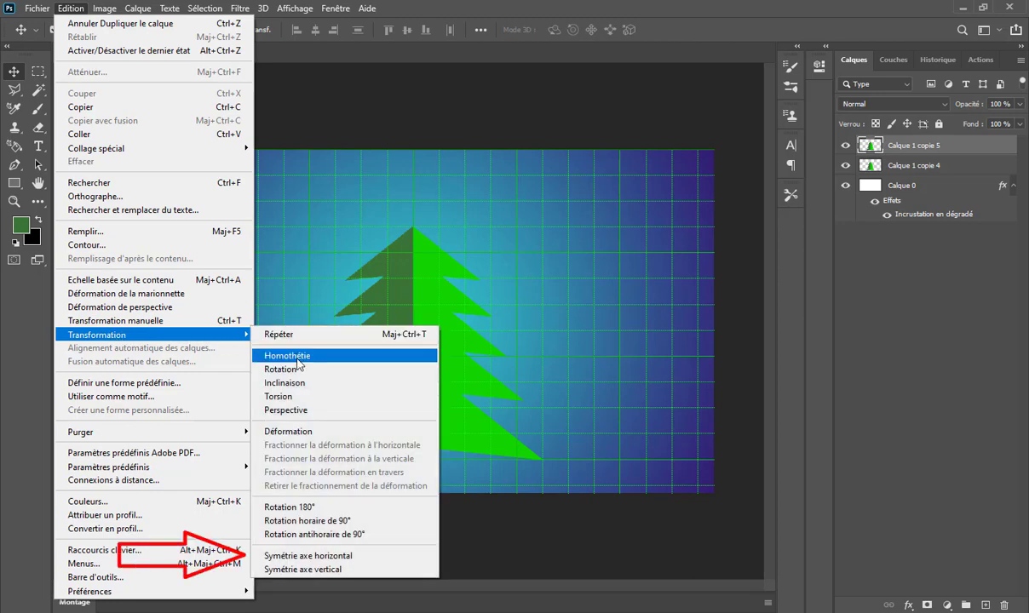
left_click(308, 558)
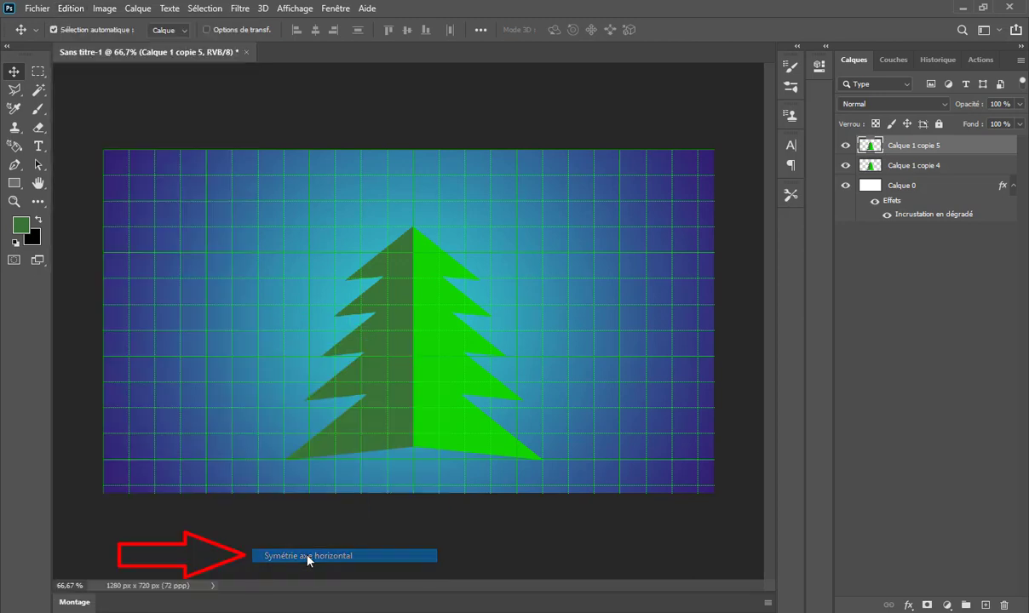
left_click(71, 9)
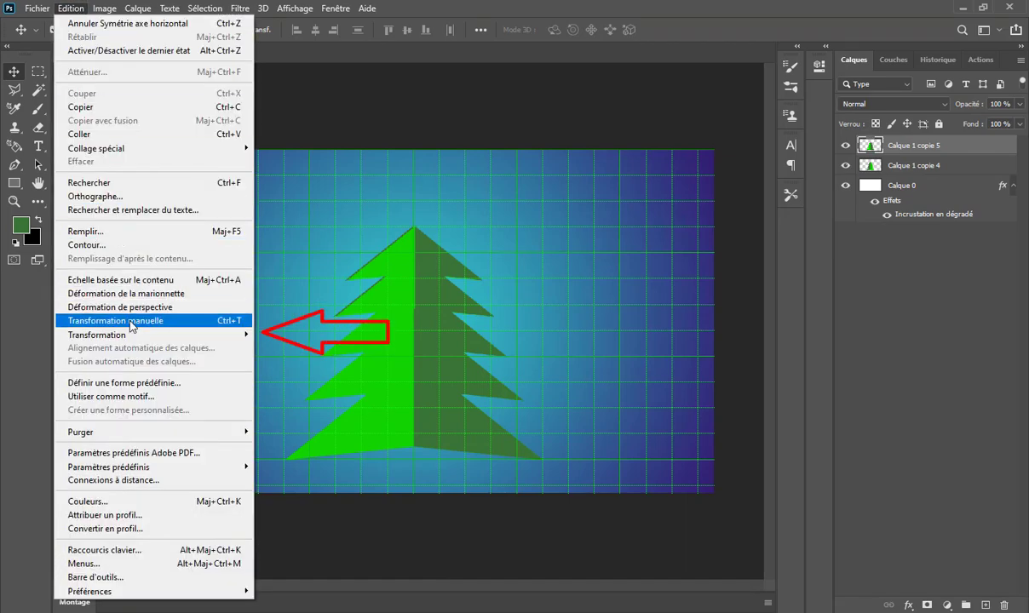
mouse_move(97, 335)
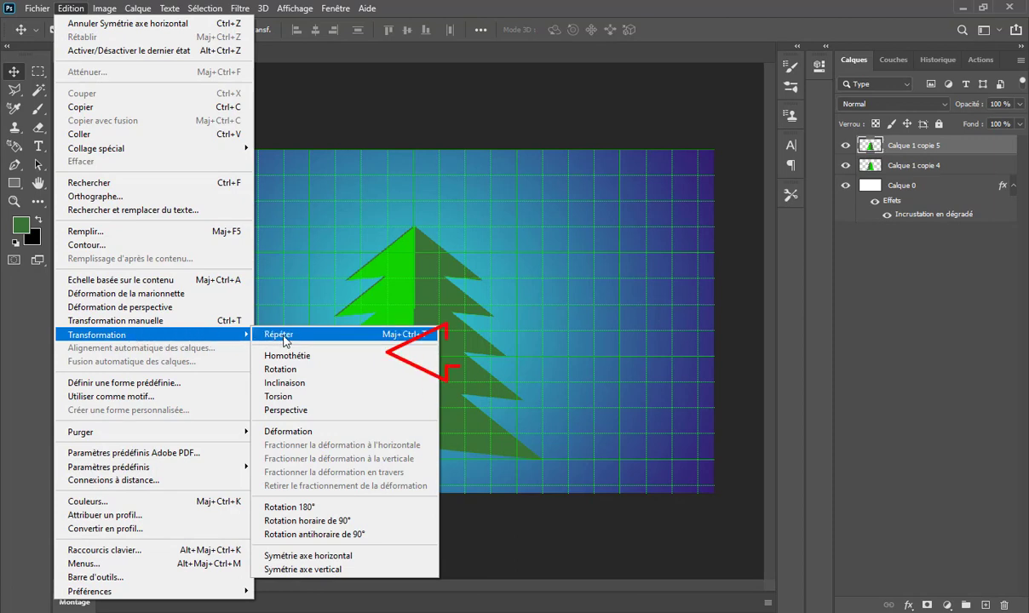
- Narrow the mirrored copy from both sides to about 59% width and commit
left_click(284, 355)
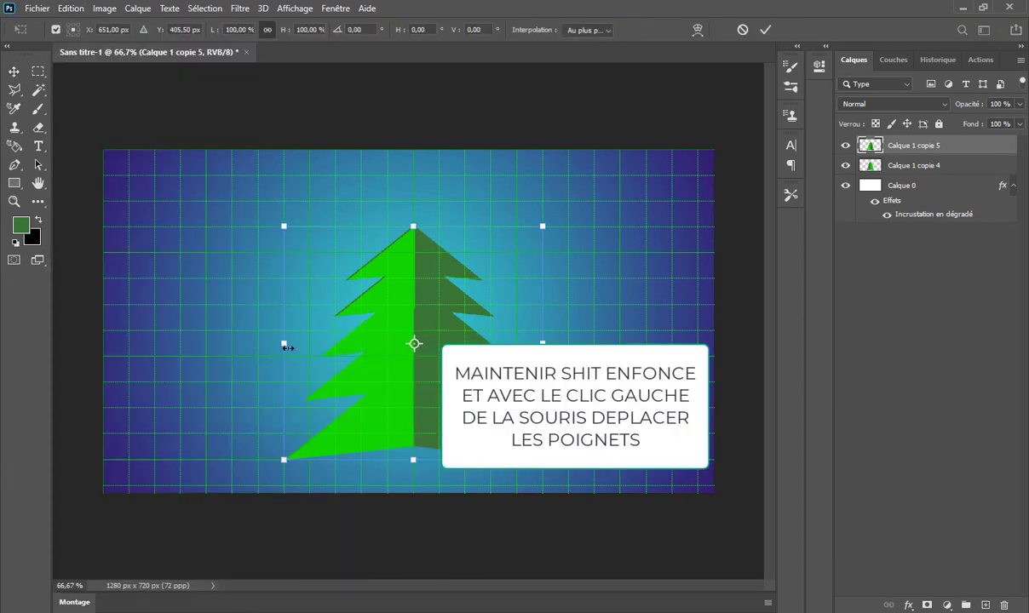
left_click_drag(286, 344, 325, 341)
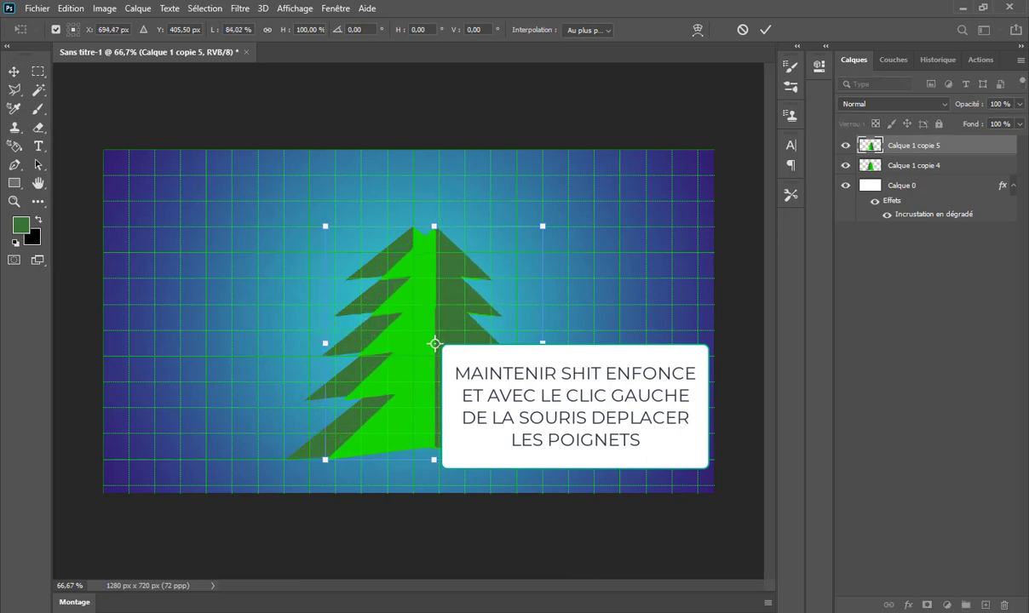
left_click_drag(542, 345, 487, 335)
left_click_drag(325, 343, 336, 337)
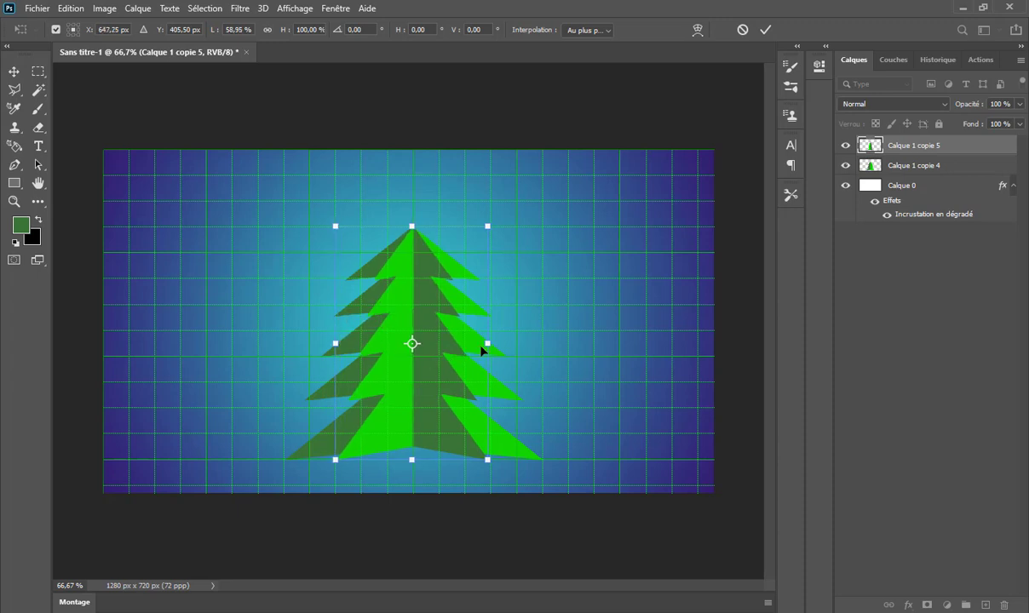
left_click(769, 31)
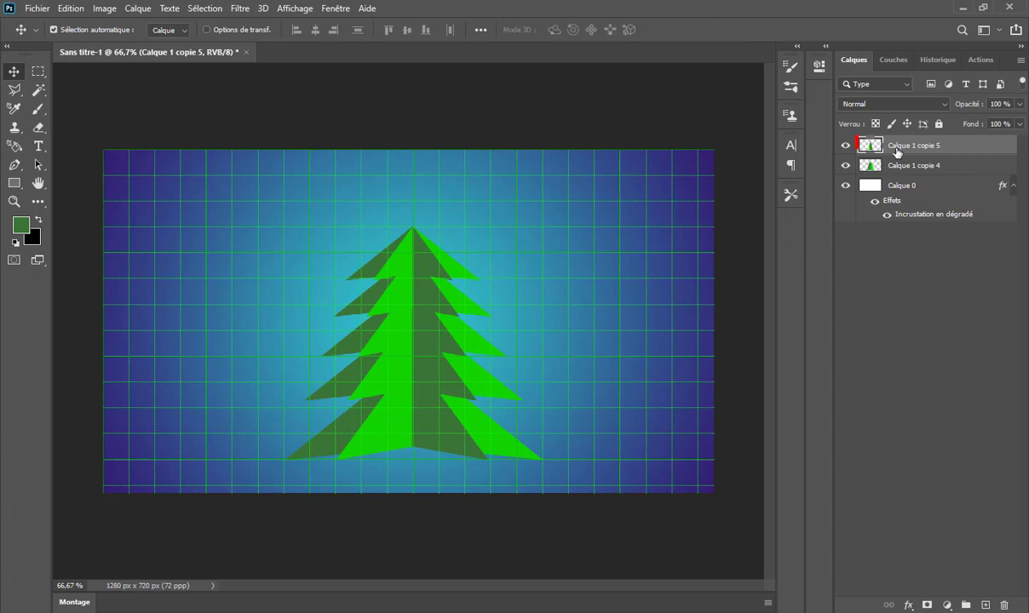
- Duplicate the narrowed tree as Calque 1 copie 6 and flip it horizontally
left_click_drag(877, 145, 975, 435)
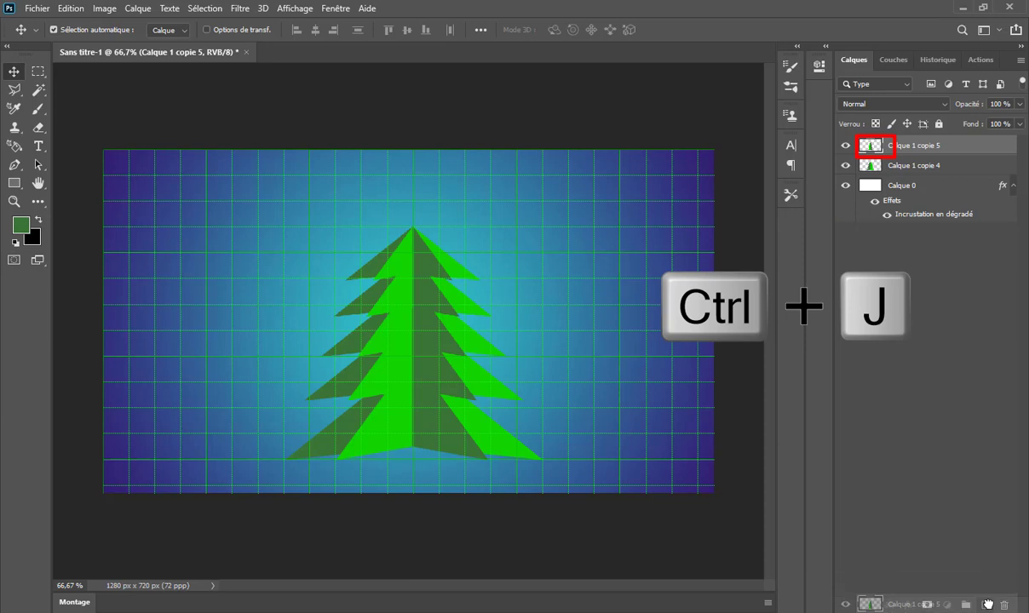
left_click_drag(984, 579, 985, 605)
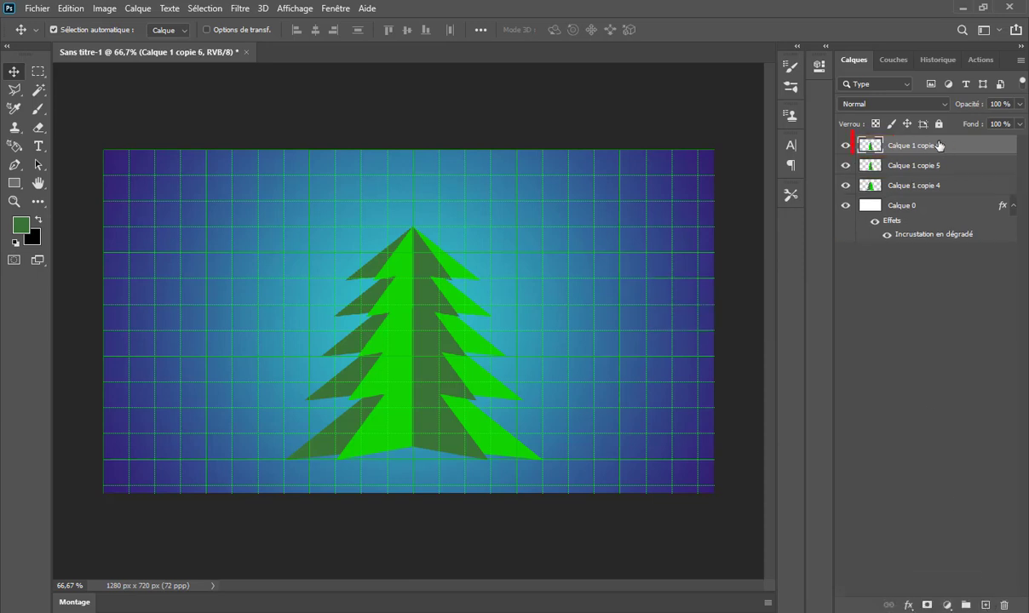
left_click(71, 8)
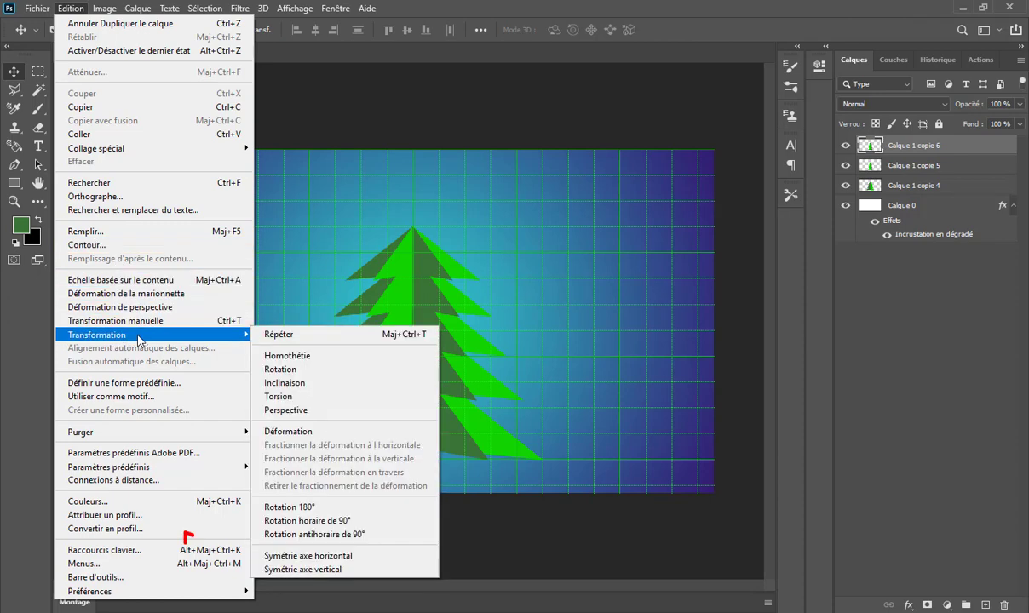
mouse_move(97, 335)
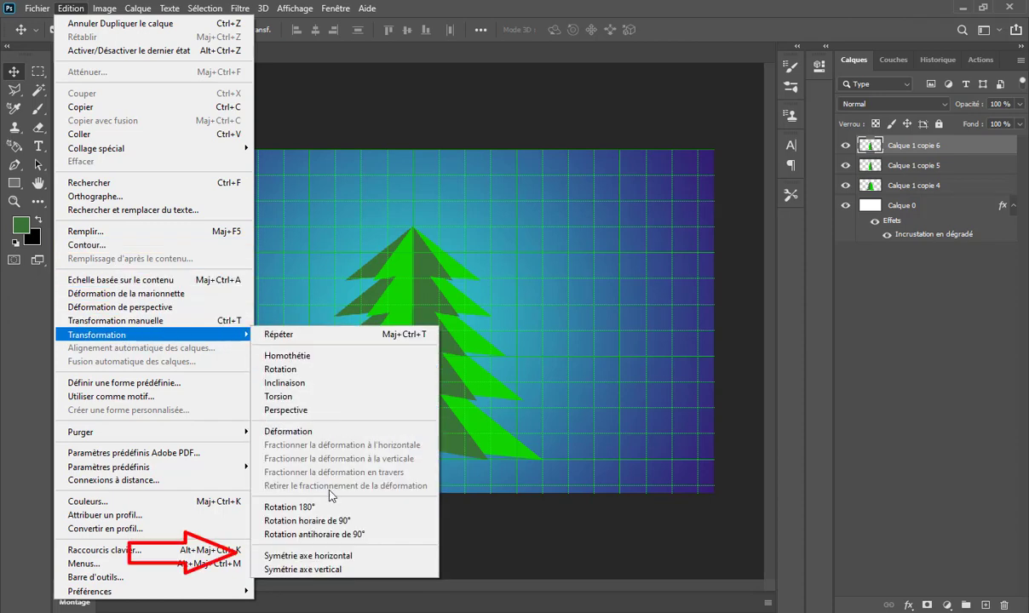
left_click(308, 555)
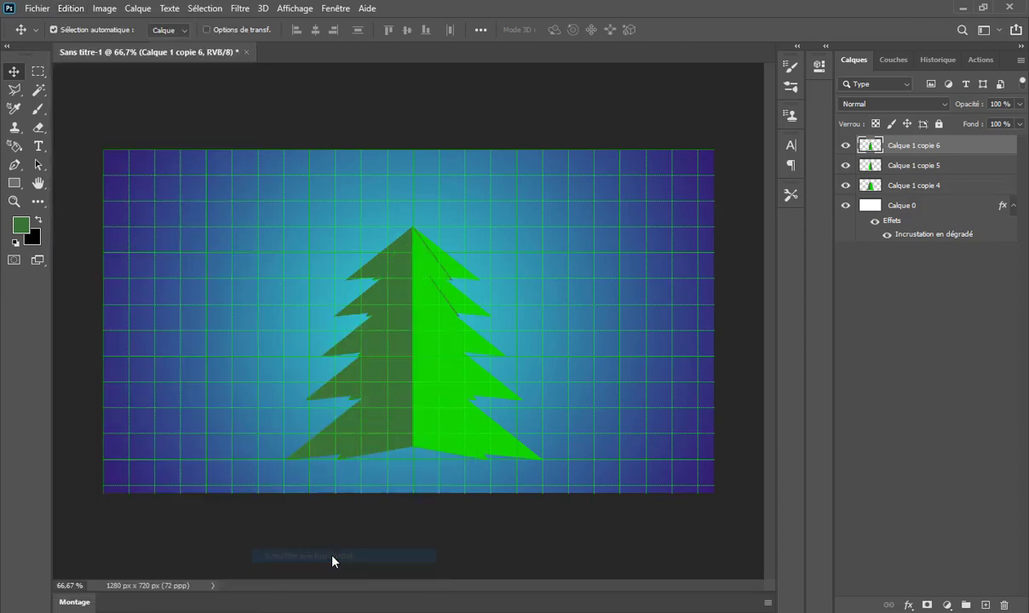
left_click(71, 8)
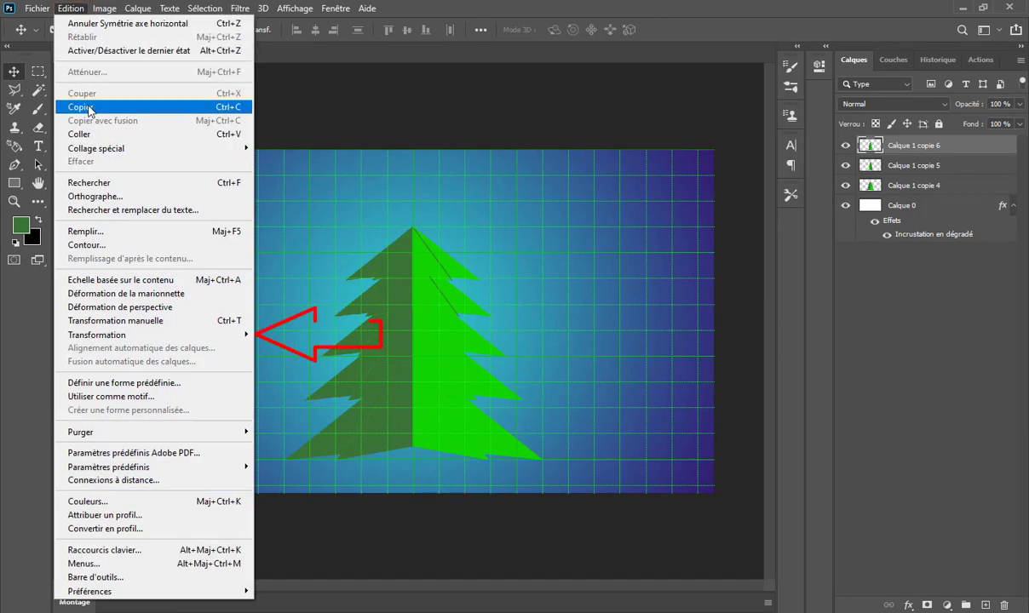
mouse_move(96, 335)
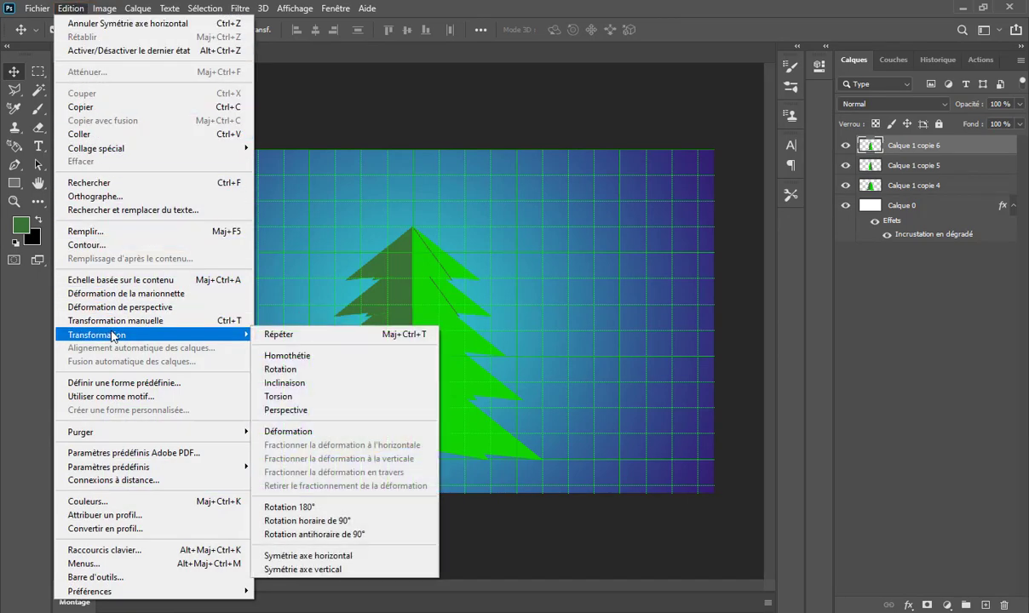
- Narrow Calque 1 copie 6 from both sides to about 60% width and commit
left_click(295, 356)
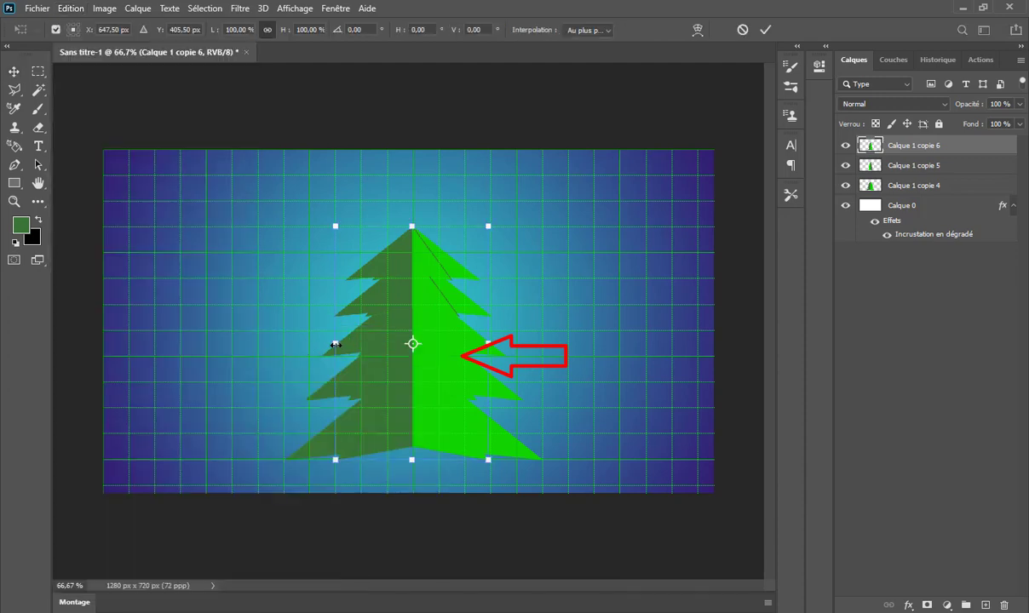
left_click_drag(335, 344, 360, 343)
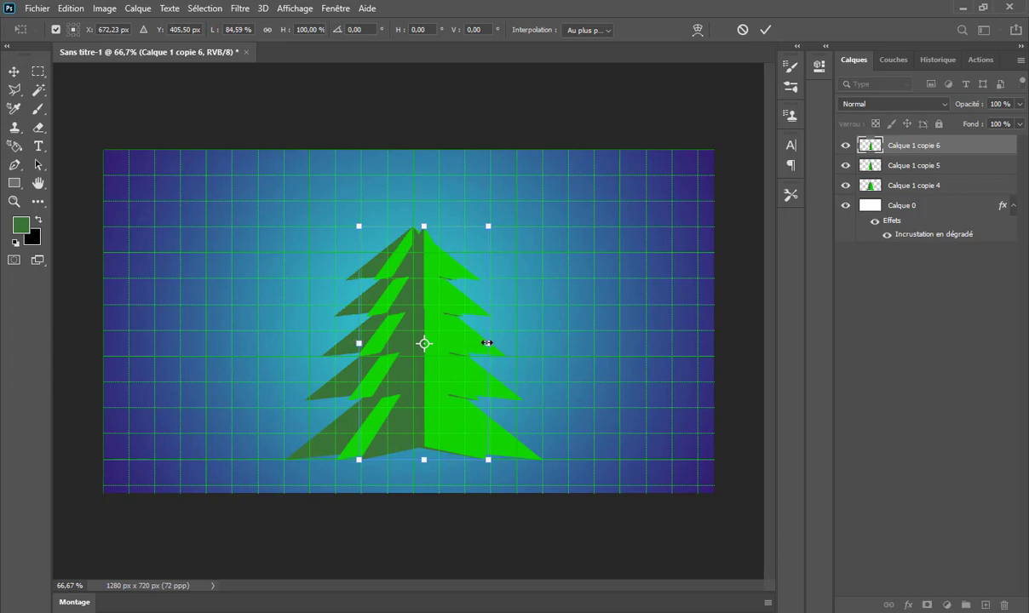
left_click_drag(488, 343, 457, 341)
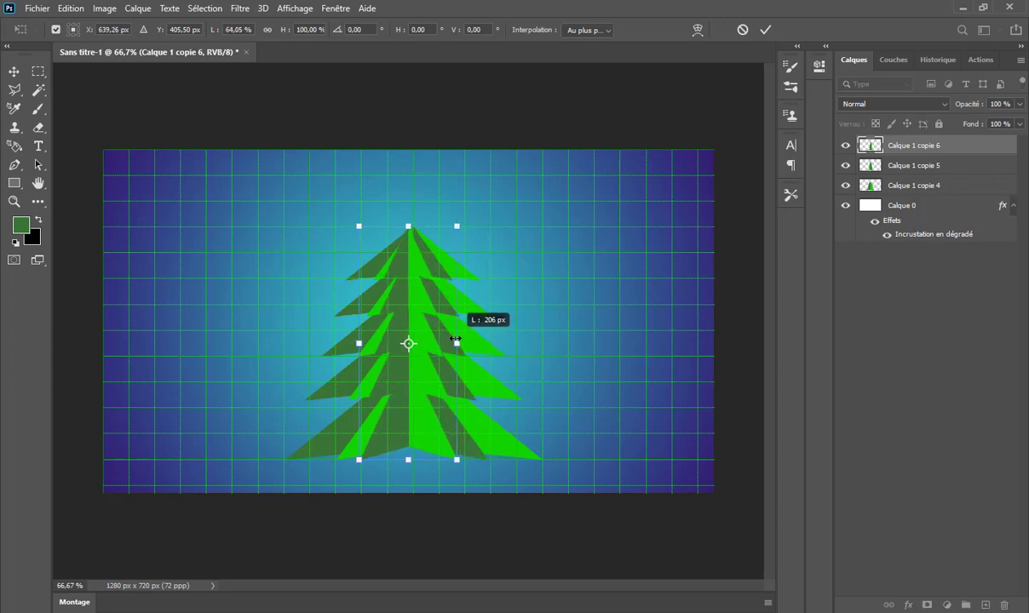
left_click_drag(359, 342, 365, 342)
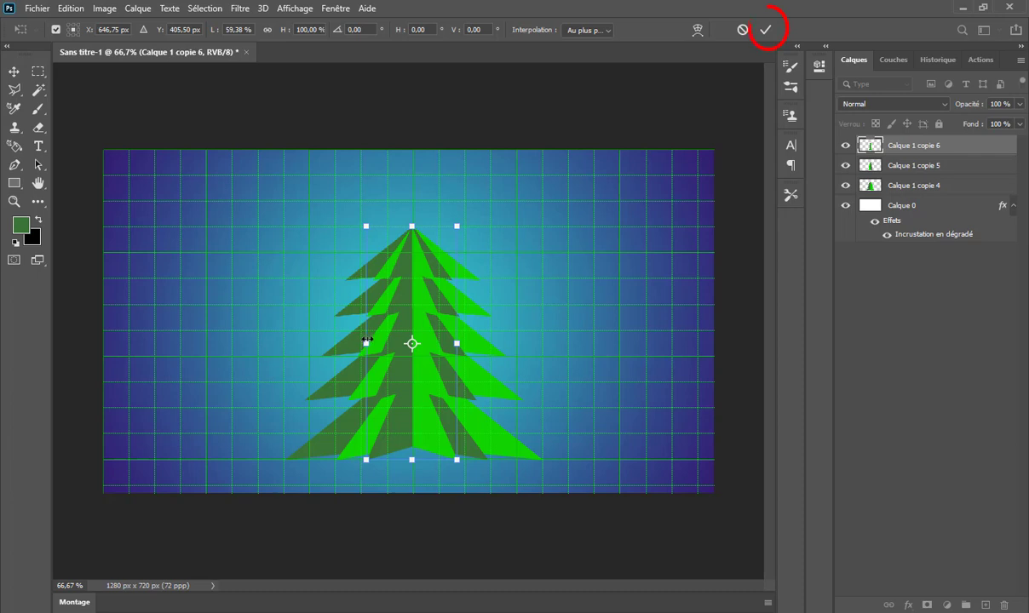
left_click(766, 31)
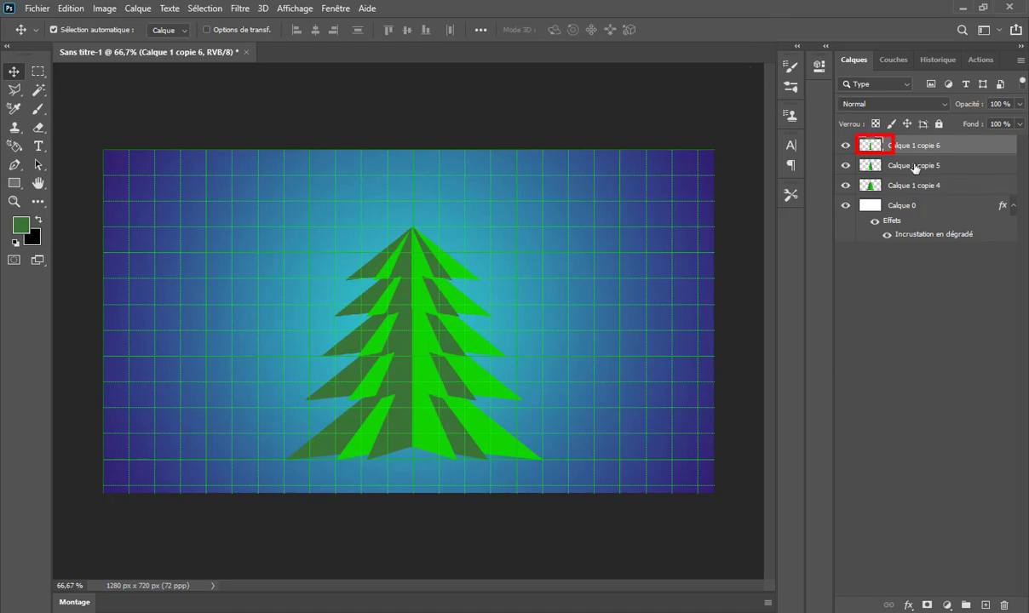
- Merge the three tree layers into Calque 1 copie 6 and raise the tree about 106 px
left_click(924, 194, "shift")
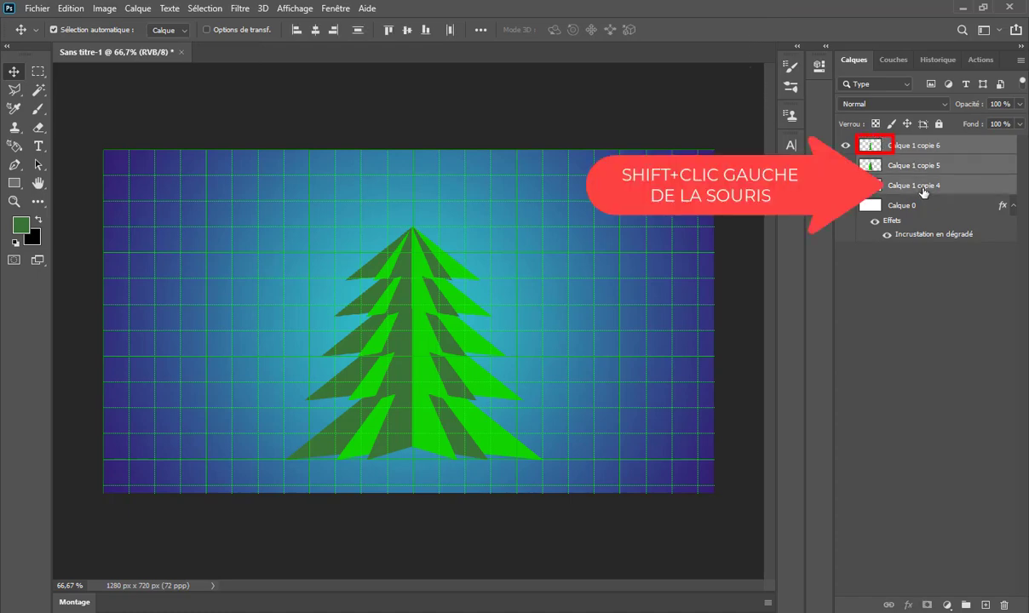
right_click(924, 194)
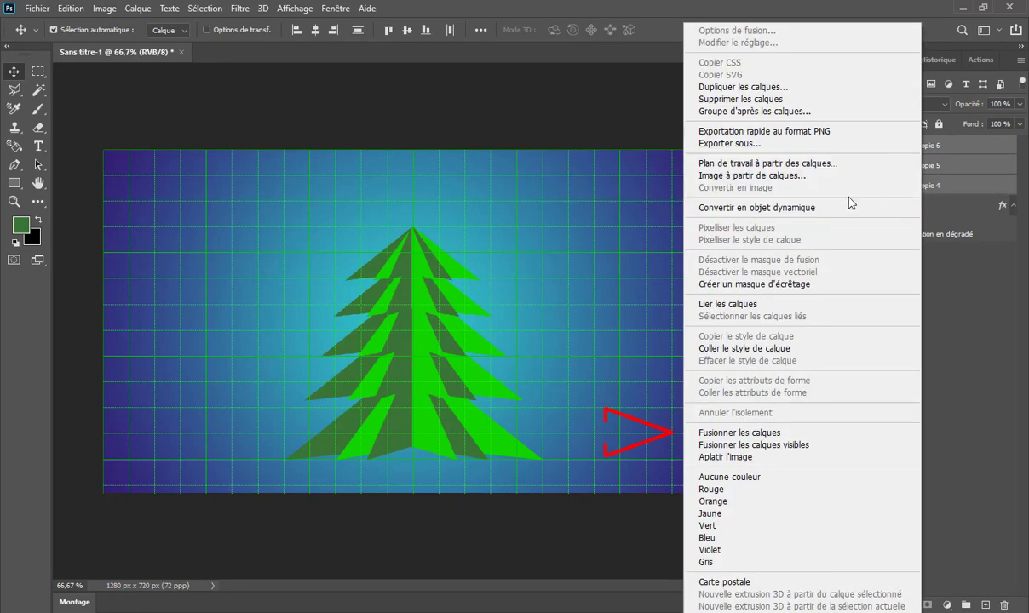
left_click(763, 437)
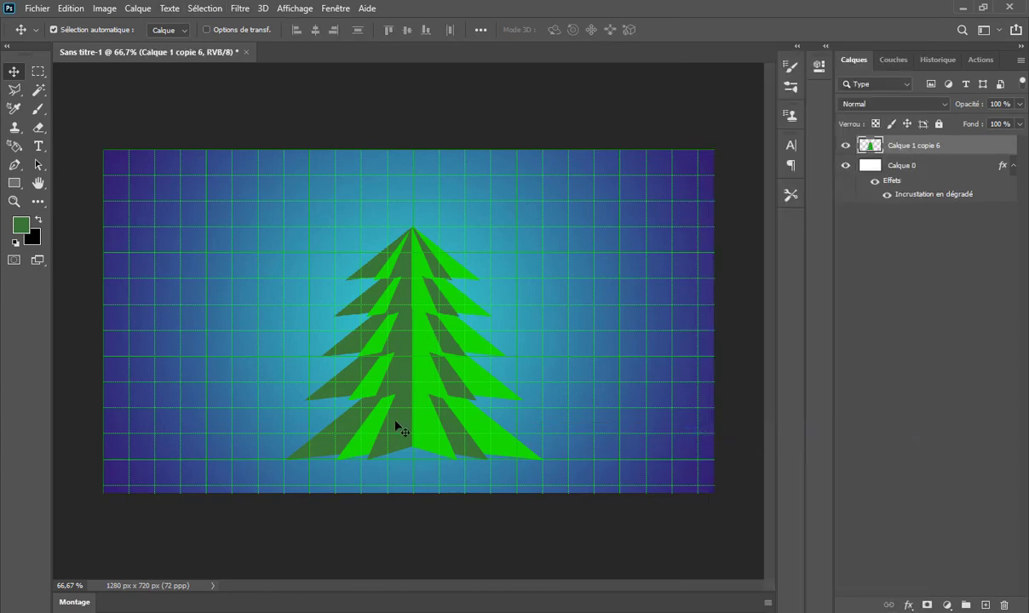
left_click_drag(412, 379, 413, 335)
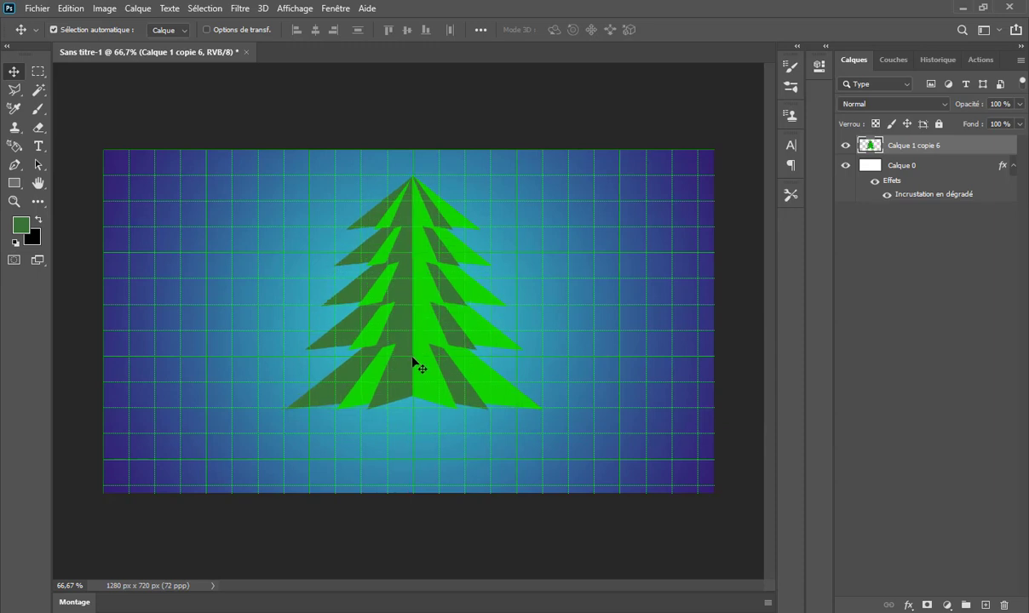
- Set the Rectangle tool to a dark brown fill from the Foncée swatches with no stroke
left_click(13, 183)
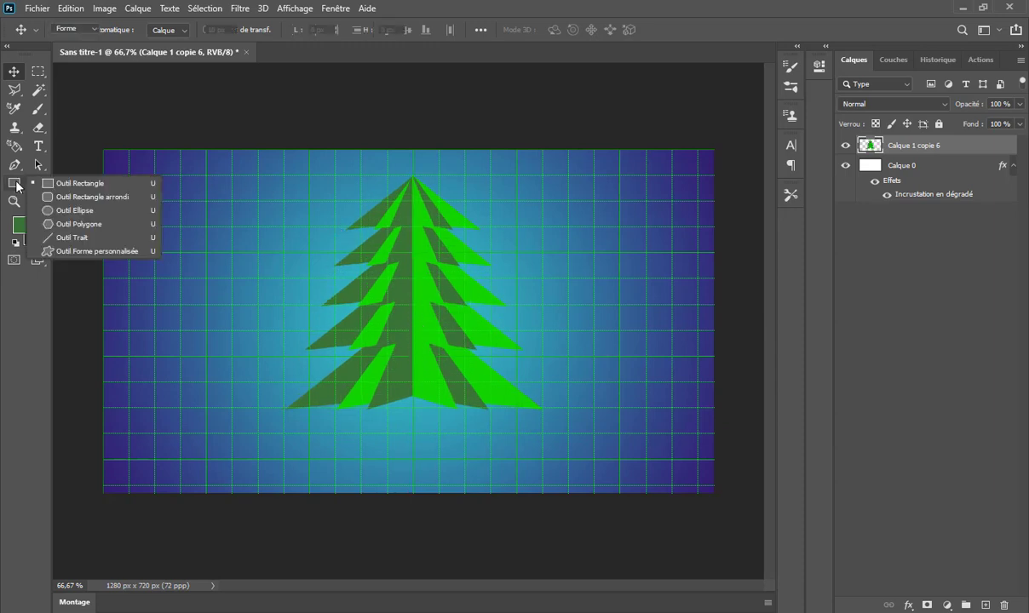
left_click(86, 188)
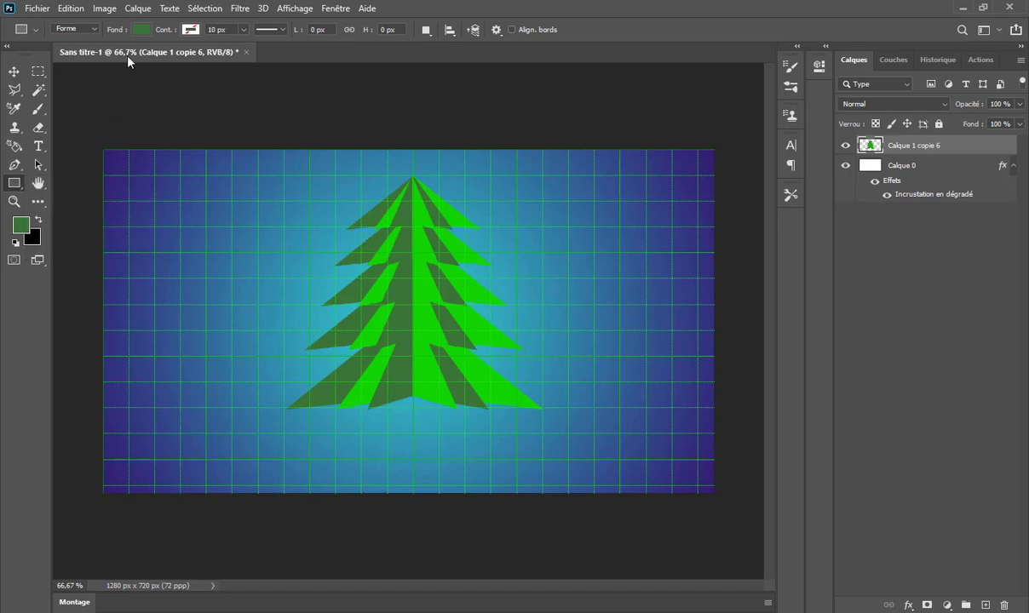
left_click(141, 30)
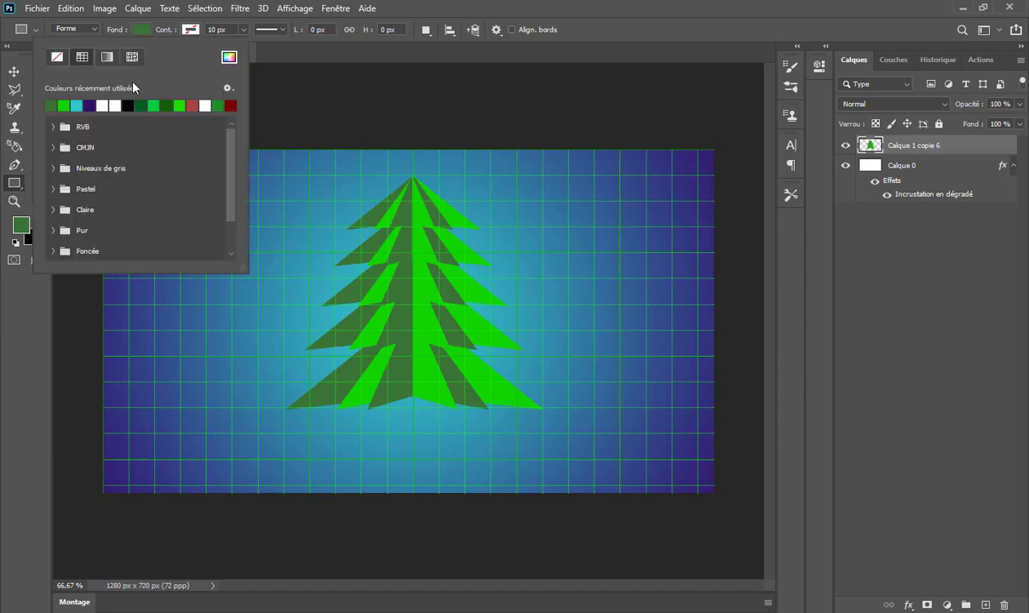
scroll(93, 219, "down", 1)
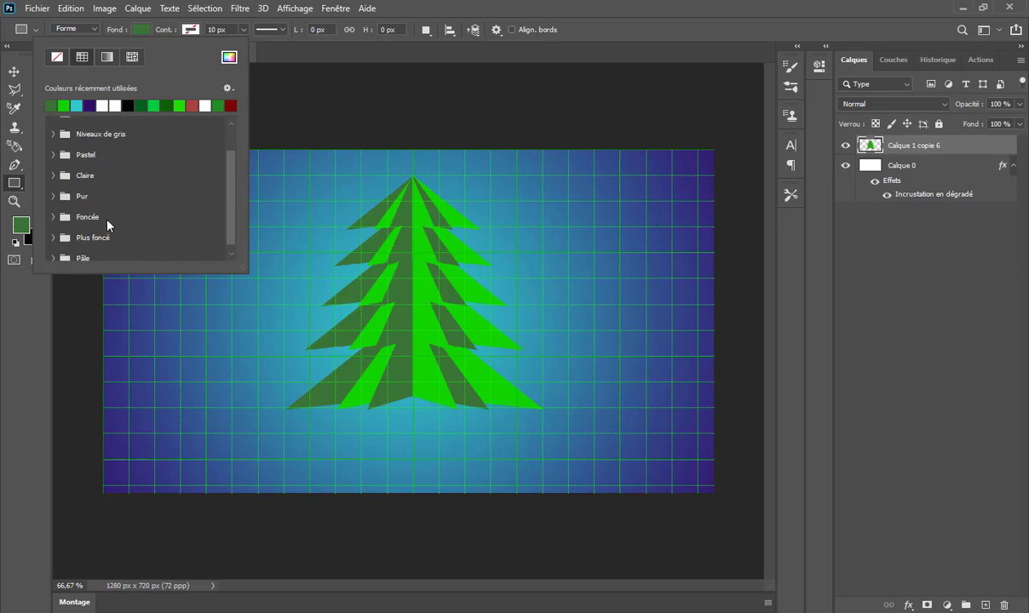
left_click(54, 216)
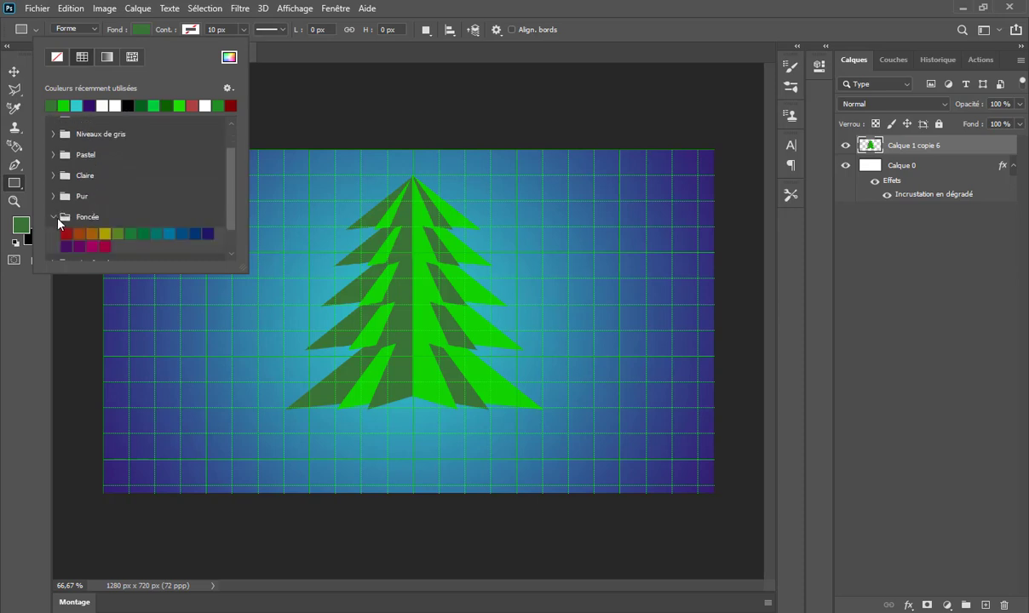
left_click(80, 233)
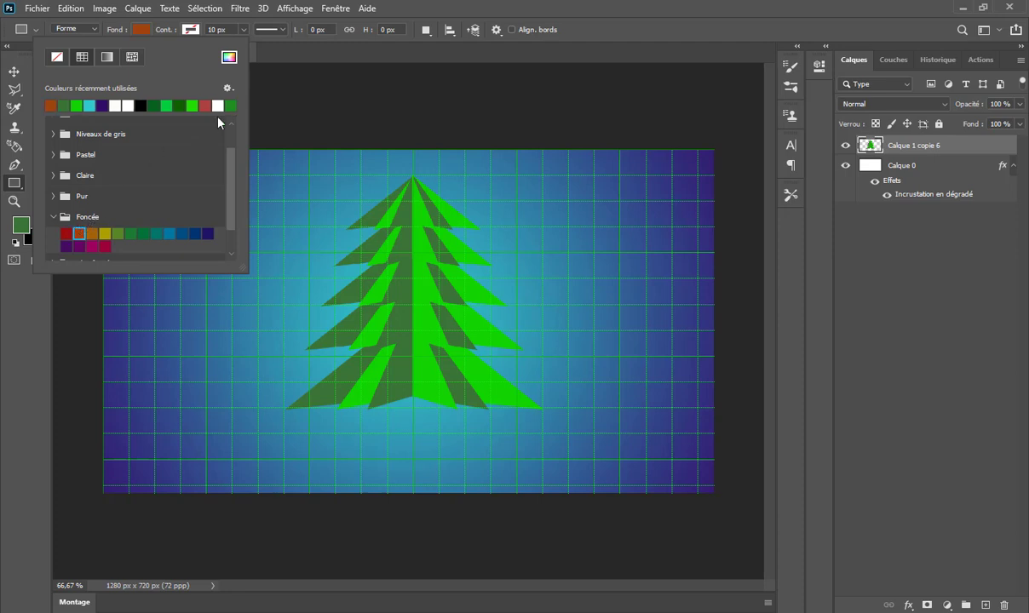
left_click(296, 67)
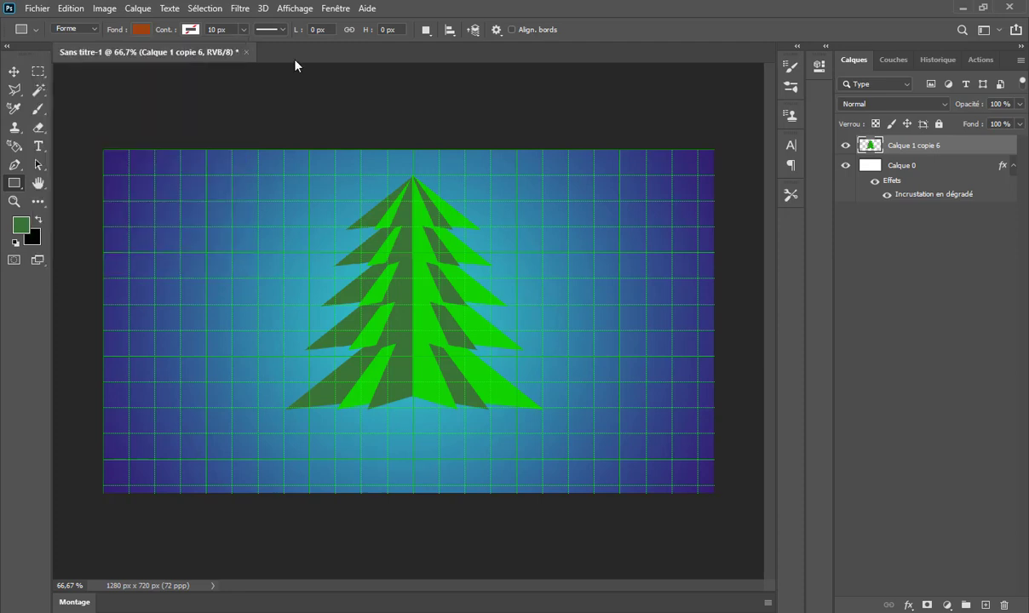
left_click(193, 31)
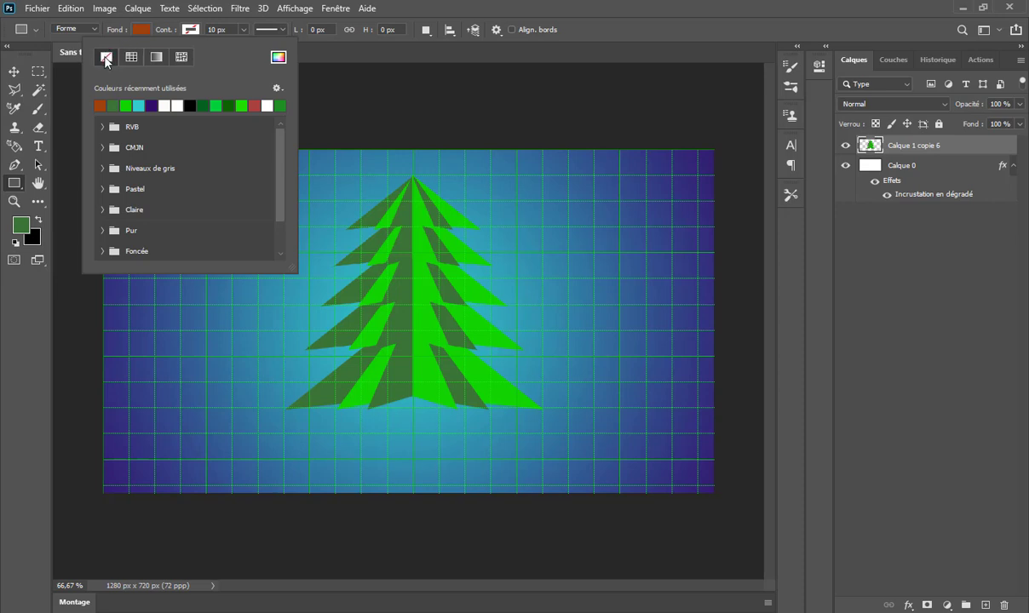
left_click(377, 8)
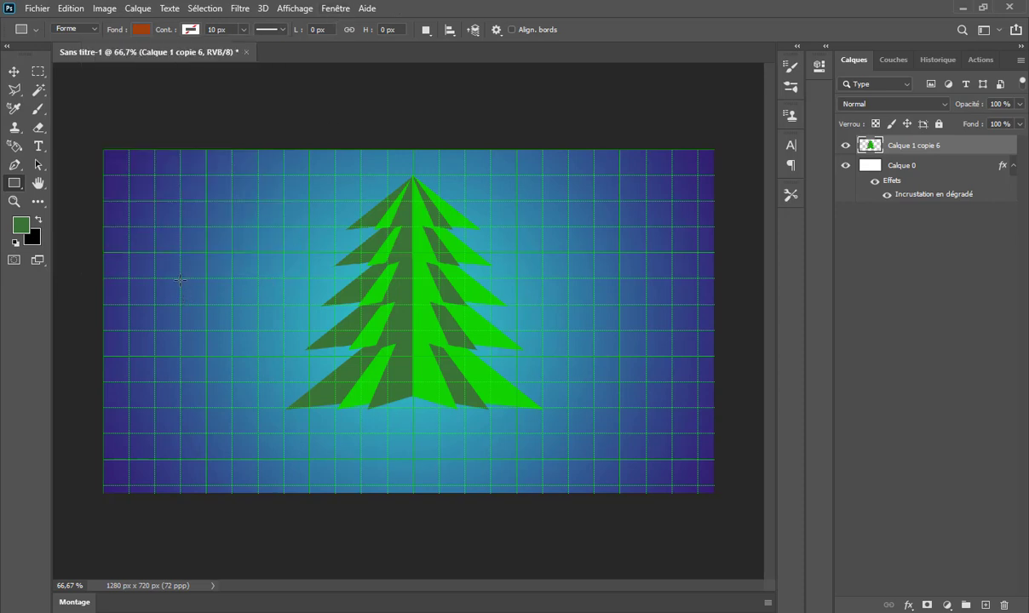
- Draw a brown rectangle trunk under the tree and stack Rectangle 1 below Calque 1 copie 6
left_click_drag(188, 277, 231, 351)
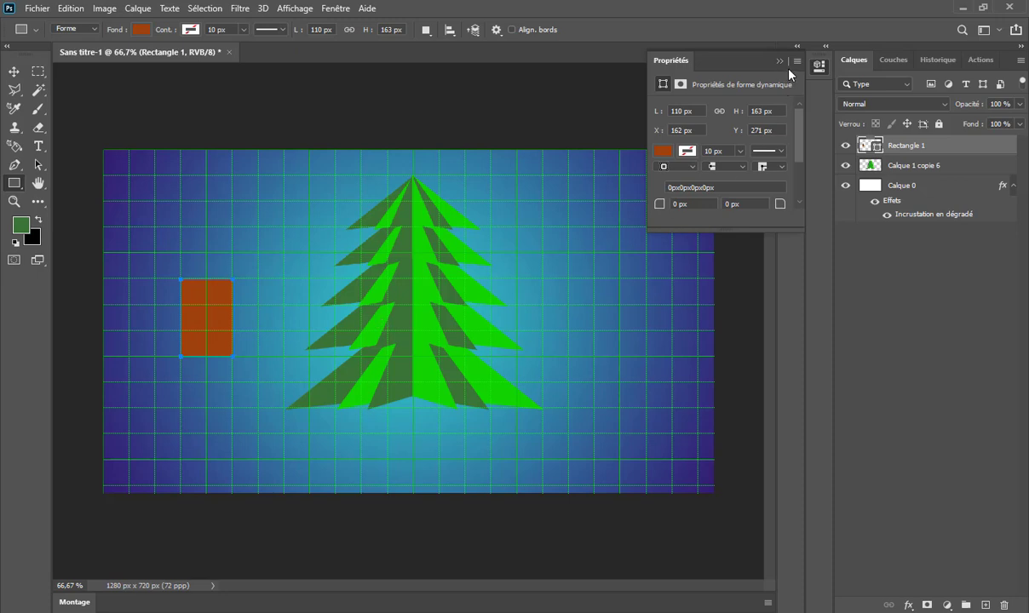
double_click(737, 59)
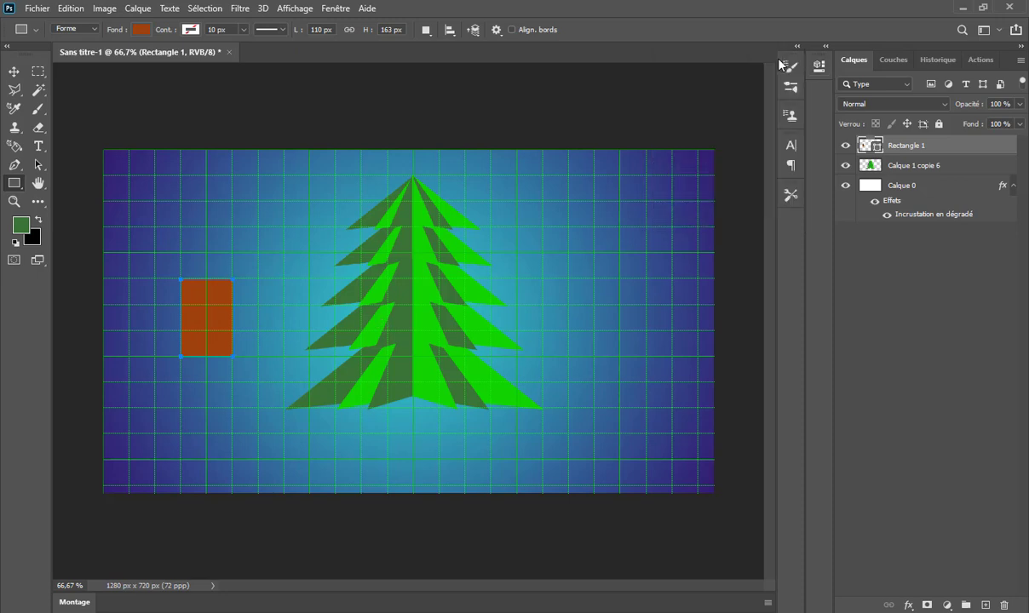
left_click(14, 73)
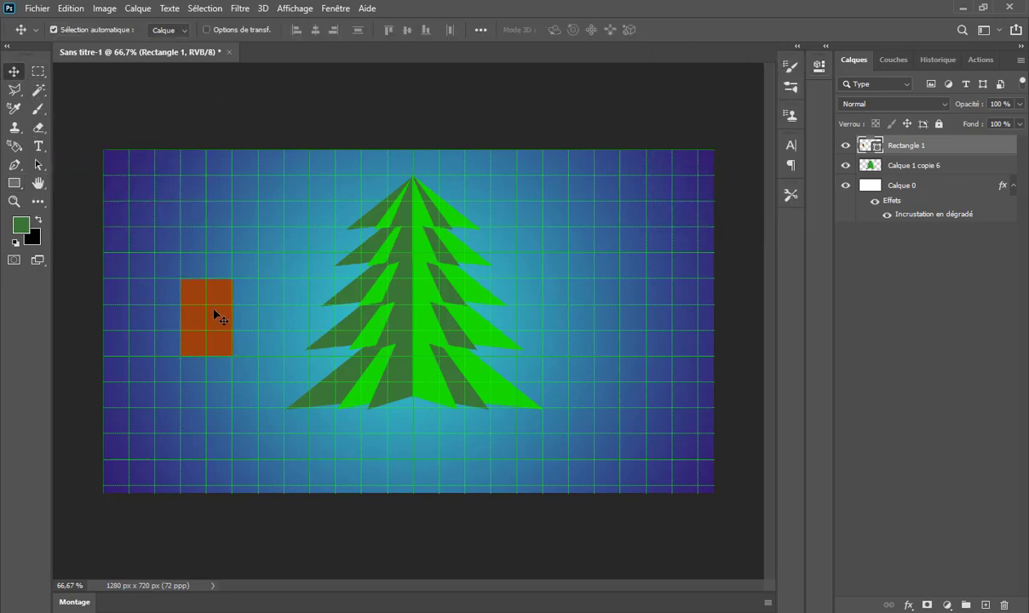
mouse_move(214, 311)
left_mouse_down()
mouse_move(415, 442)
mouse_move(416, 394)
left_mouse_up()
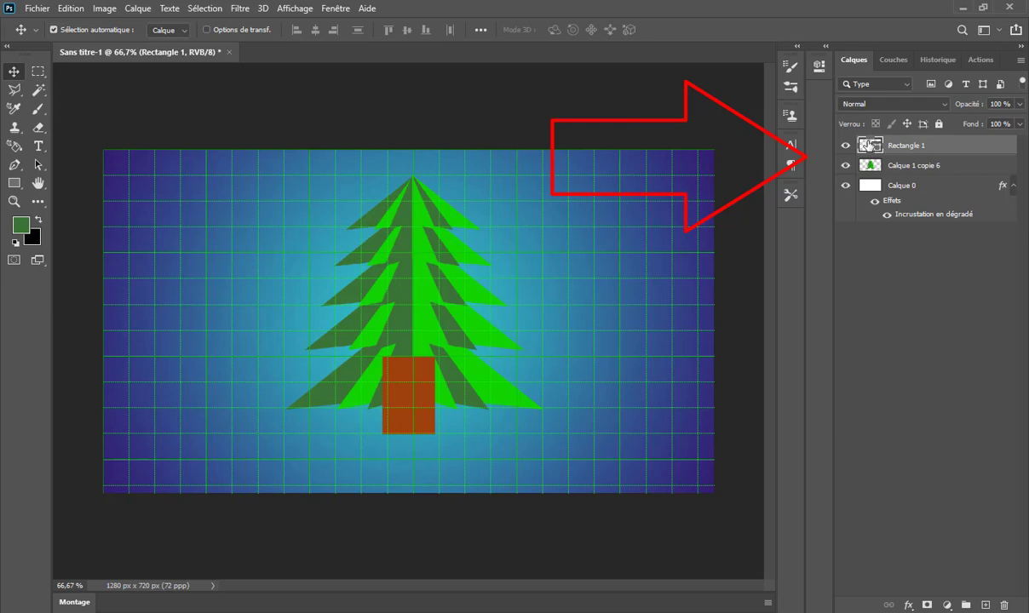
left_click_drag(868, 147, 866, 167)
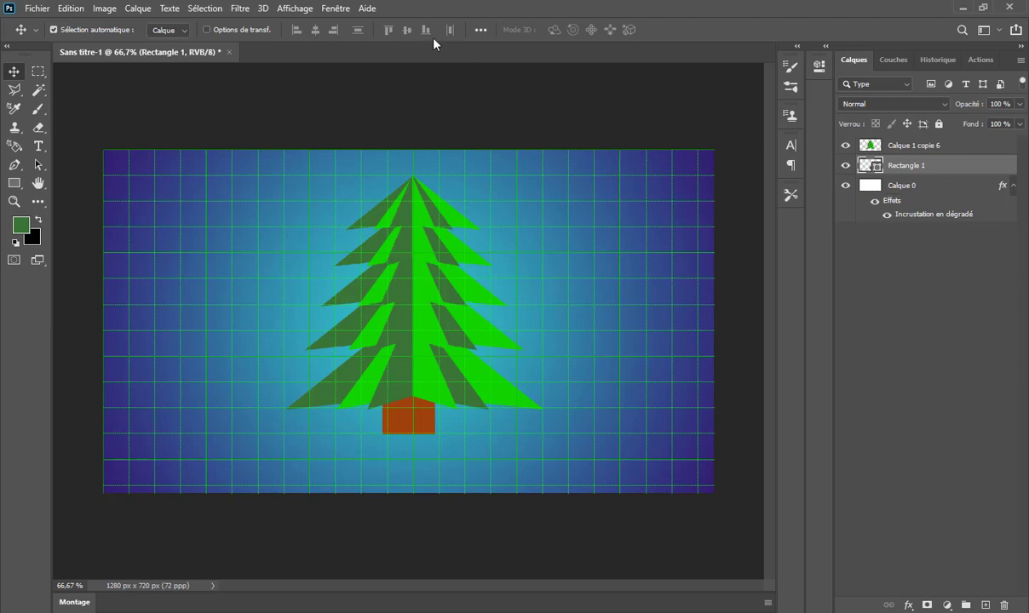
- Turn off Extras in the Affichage menu to hide the grid and guides
left_click(296, 9)
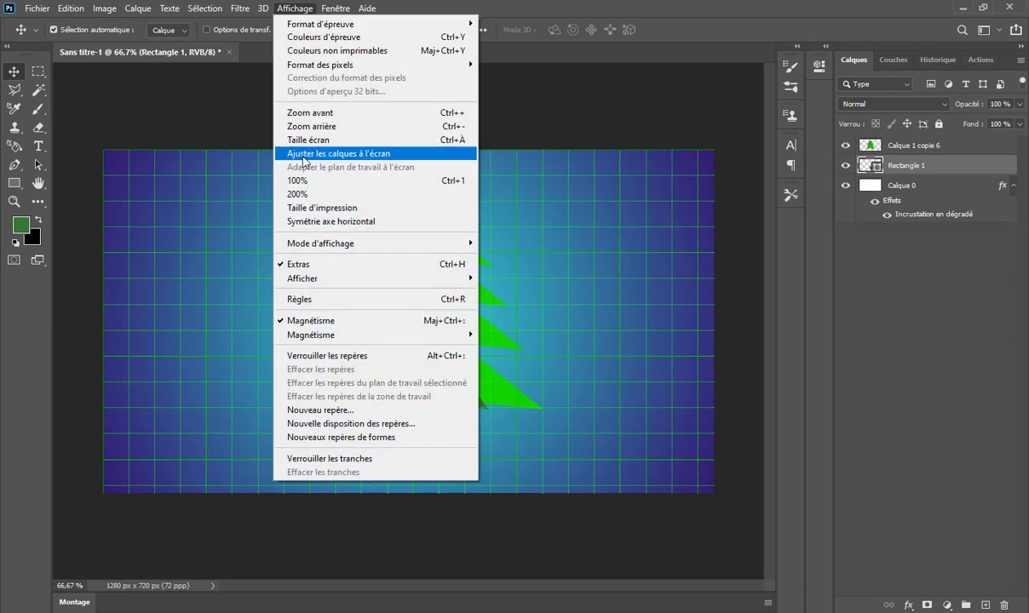
left_click(343, 265)
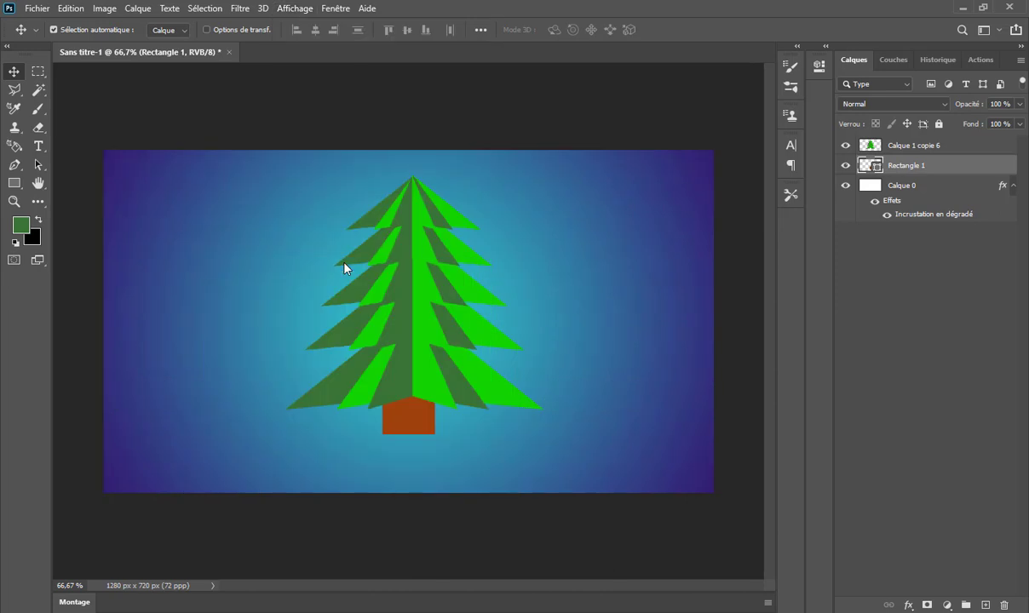